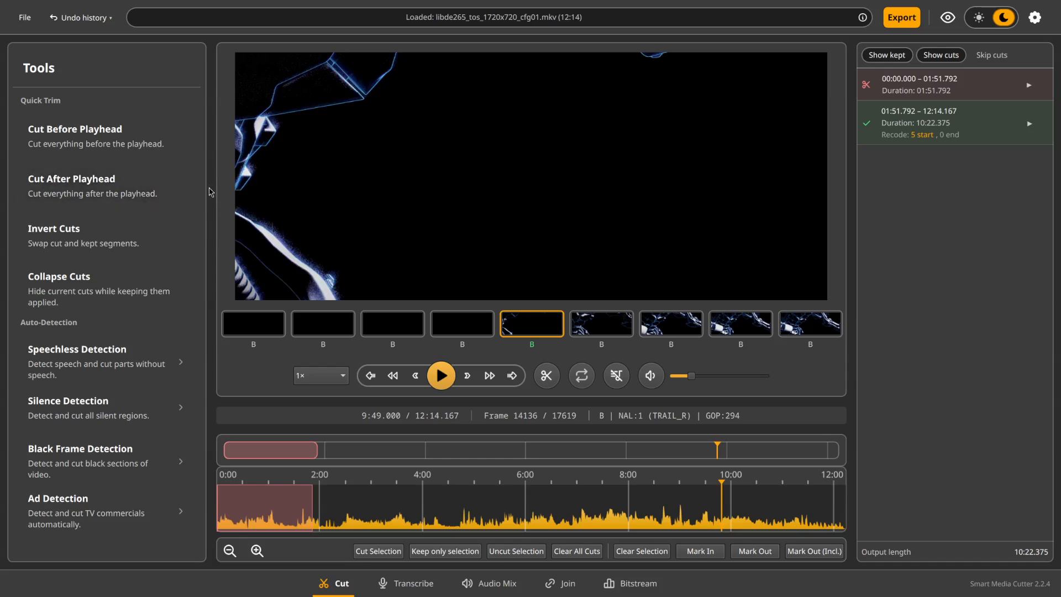
# Cut everything after the playhead at 9:49.000 and move the kept segment's end back to 9:48.000
pyautogui.click(164, 199)
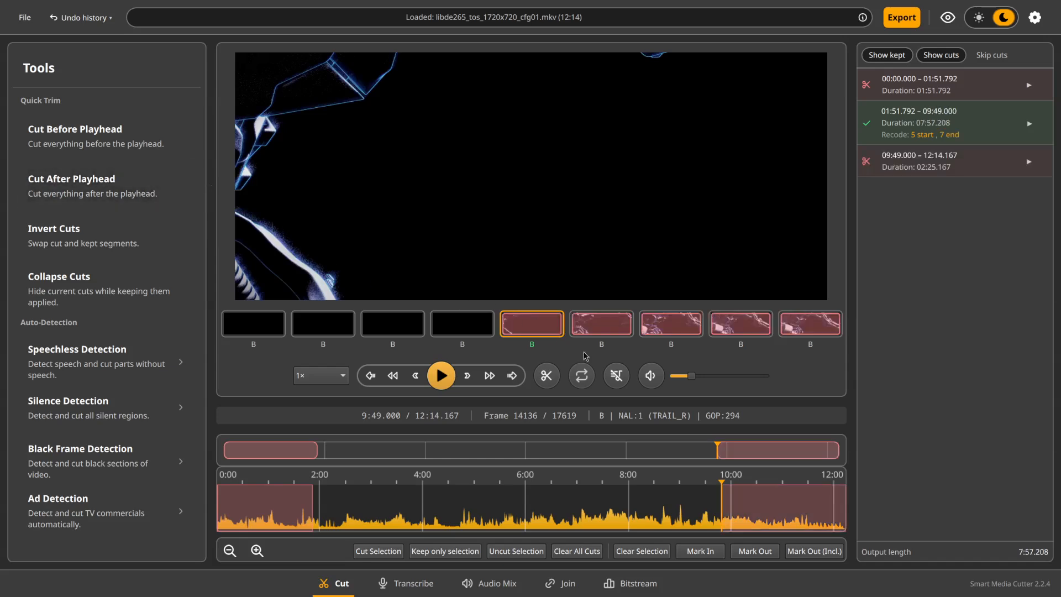
pyautogui.click(270, 324)
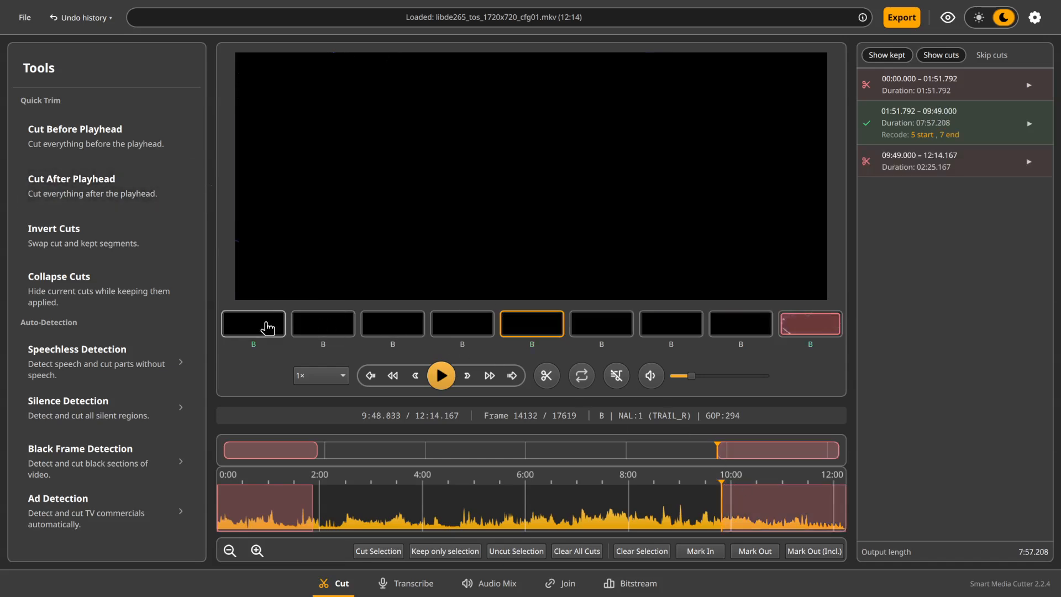
pyautogui.click(325, 330)
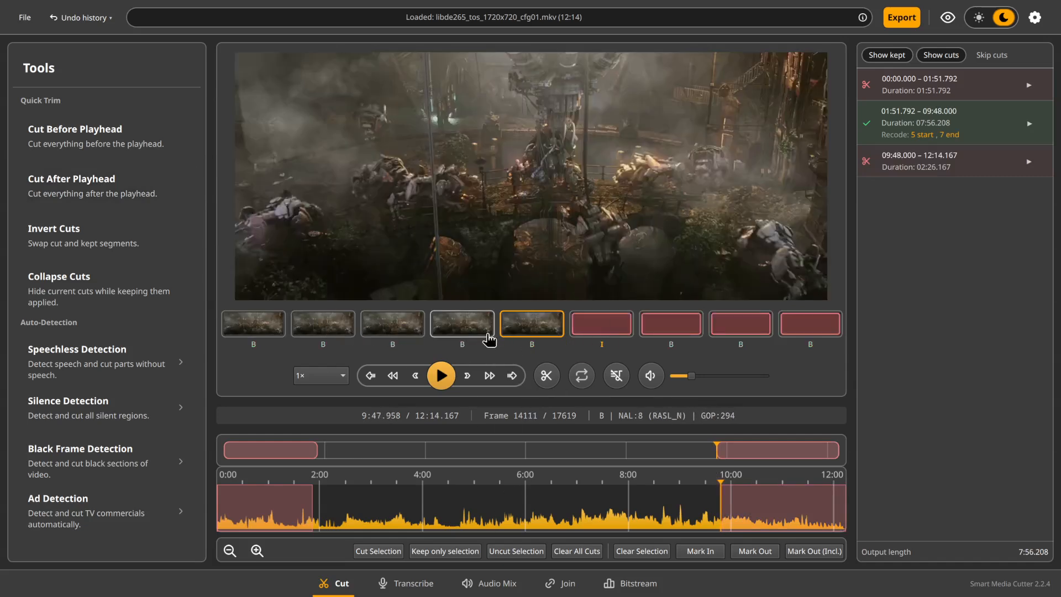
# Start exporting the trimmed video in Full Recode mode and cancel the running export
pyautogui.click(904, 25)
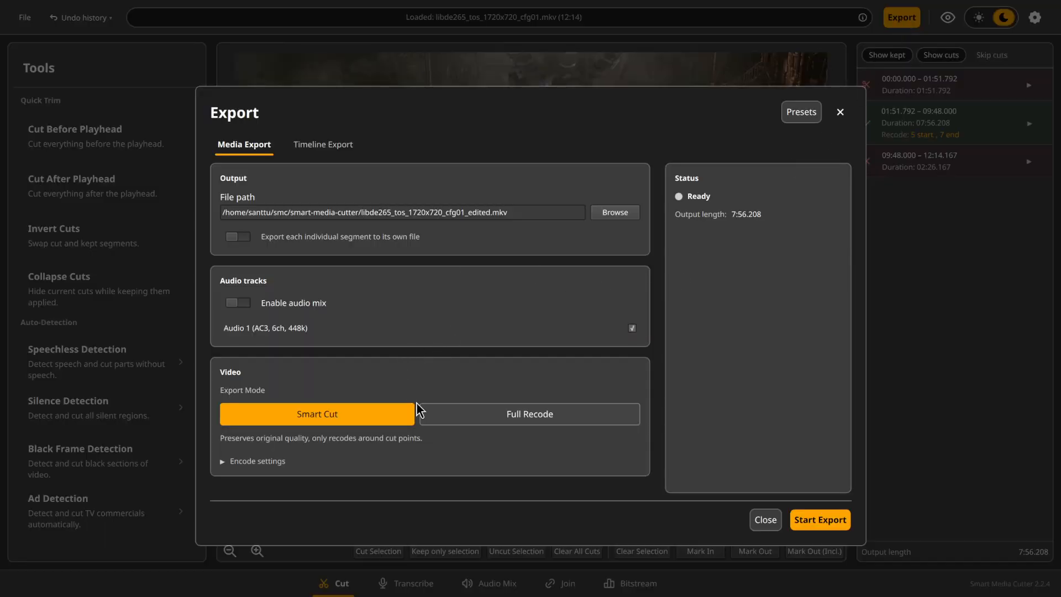
pyautogui.click(480, 416)
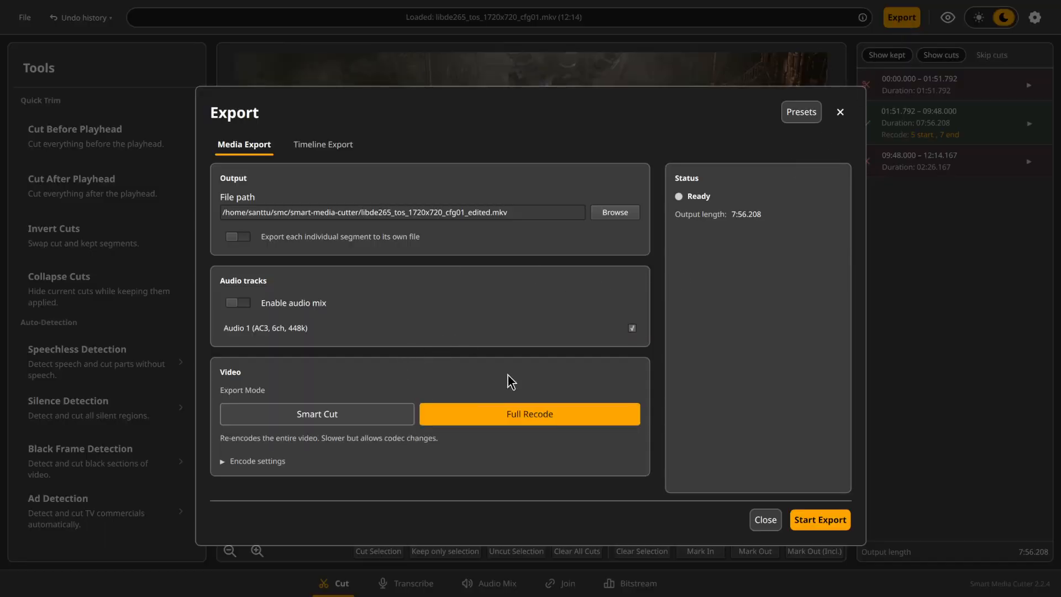
pyautogui.click(821, 521)
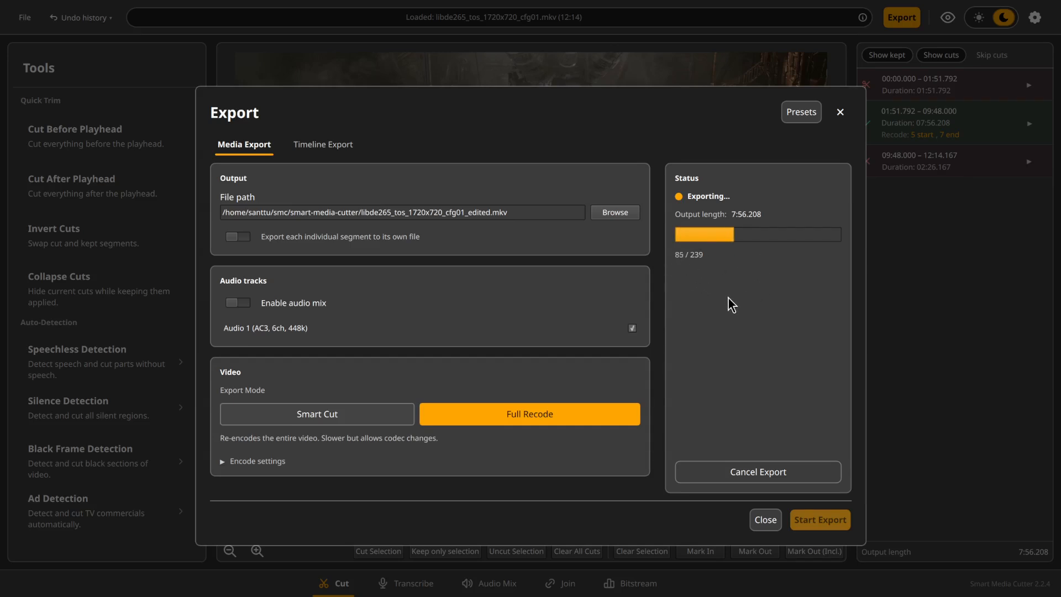
pyautogui.click(751, 474)
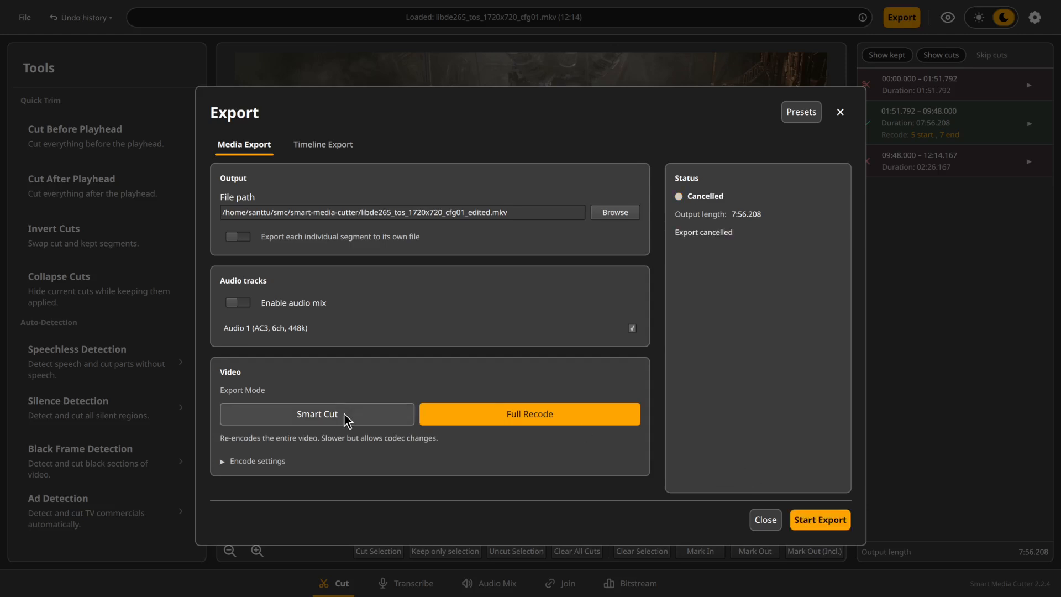
# Export the trimmed video in Smart Cut mode and close the export dialog when it finishes
pyautogui.click(344, 415)
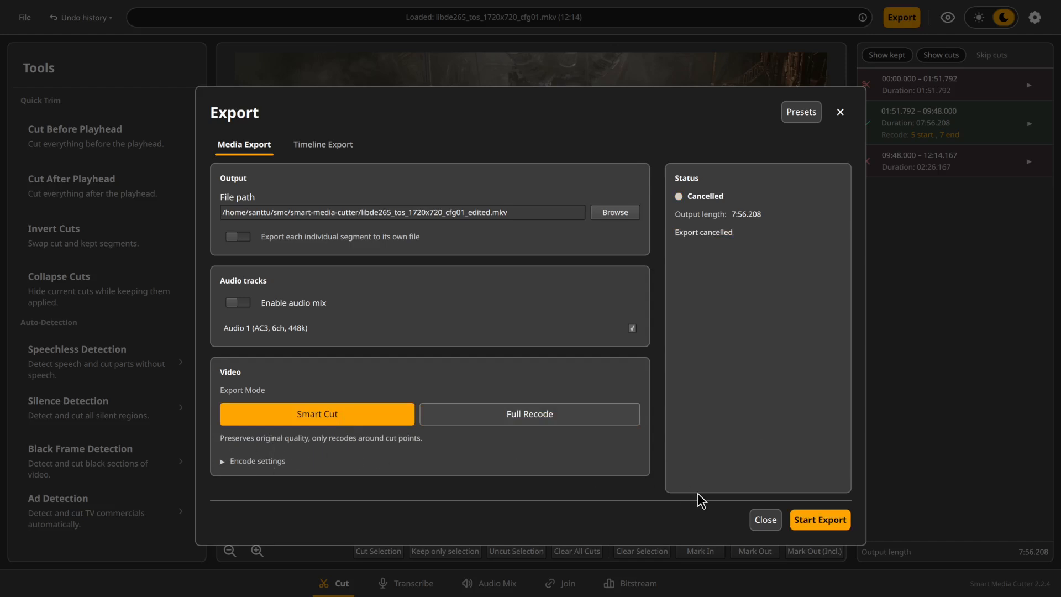
pyautogui.click(817, 520)
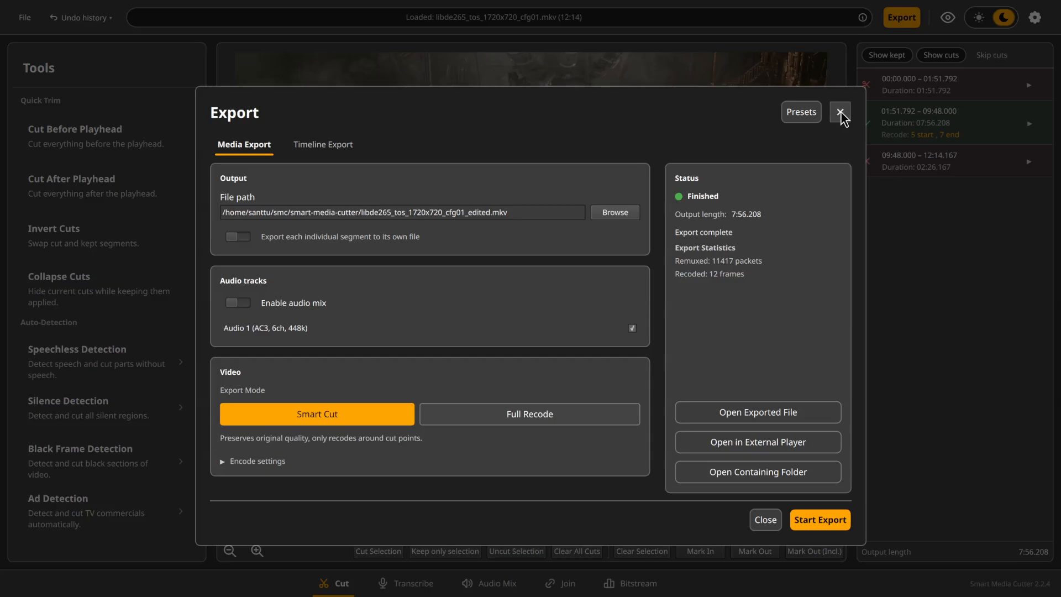
pyautogui.click(840, 113)
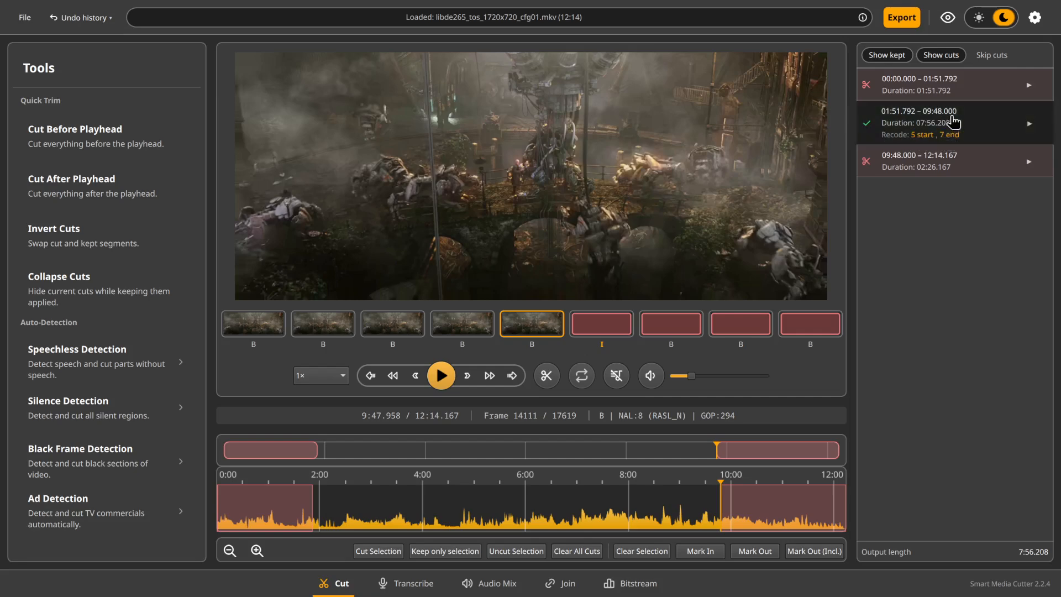
# Move the start of the kept segment to the I-frame at 1:52.000 and place the playhead on it
pyautogui.click(969, 129)
pyautogui.scroll(5, 308, 505)
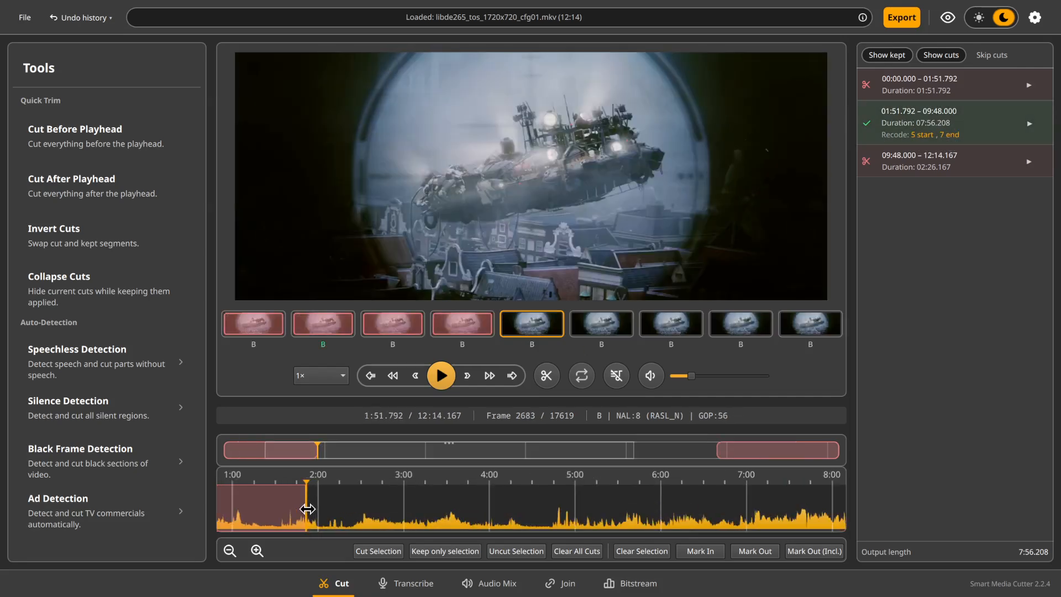
pyautogui.scroll(10, 300, 514)
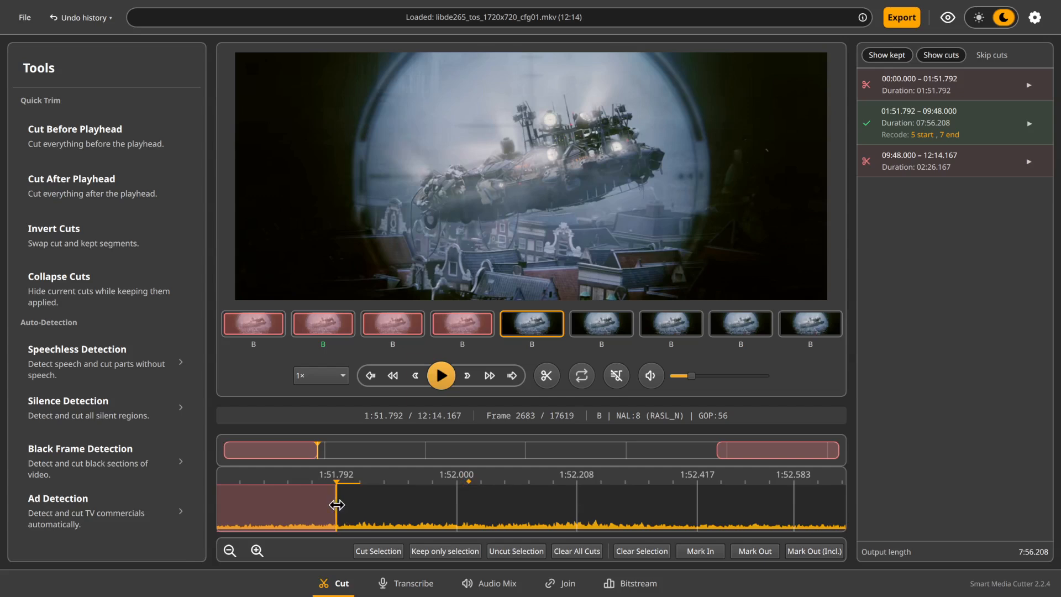
pyautogui.moveTo(348, 504); pyautogui.dragTo(454, 503)
pyautogui.click(469, 483)
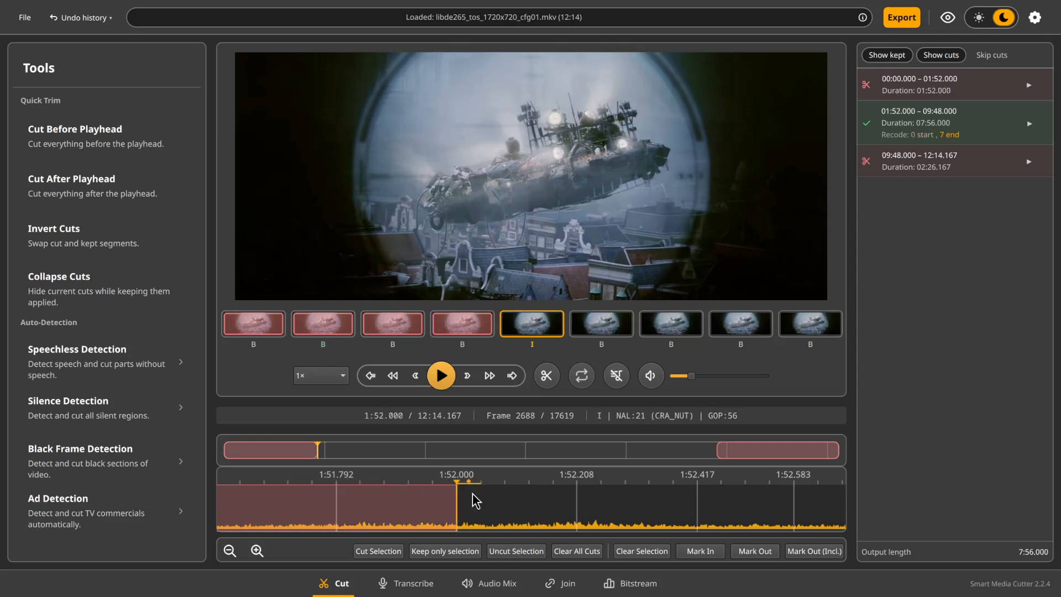
pyautogui.click(485, 484)
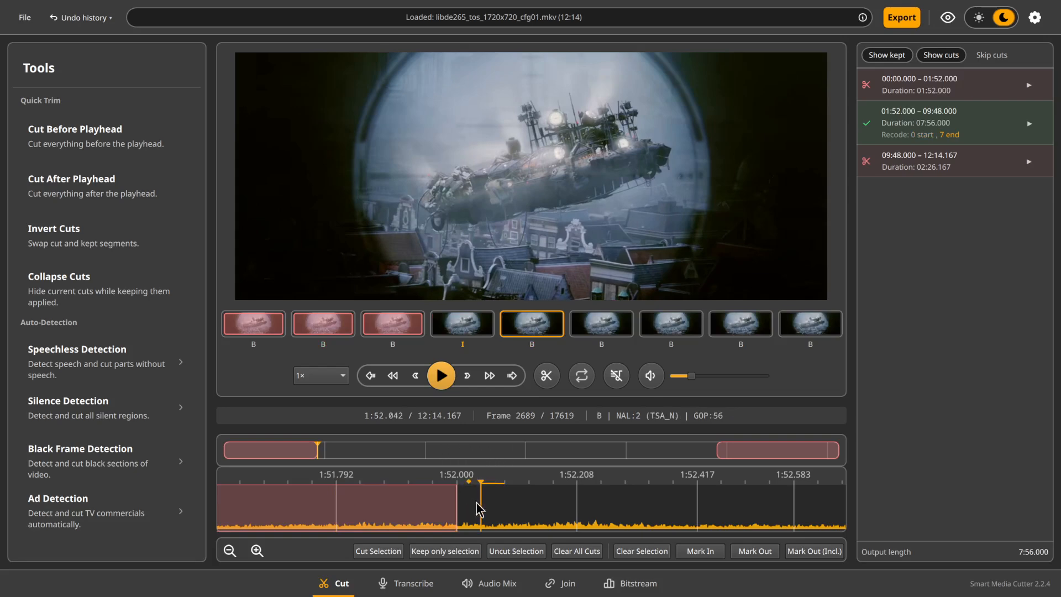
pyautogui.scroll(1, 452, 506)
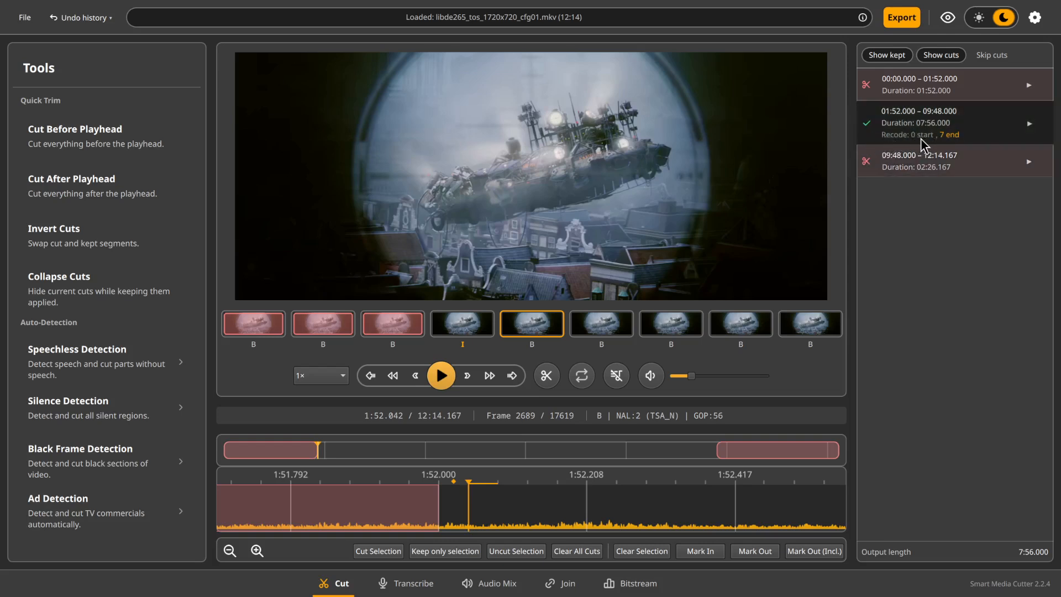
pyautogui.click(461, 503)
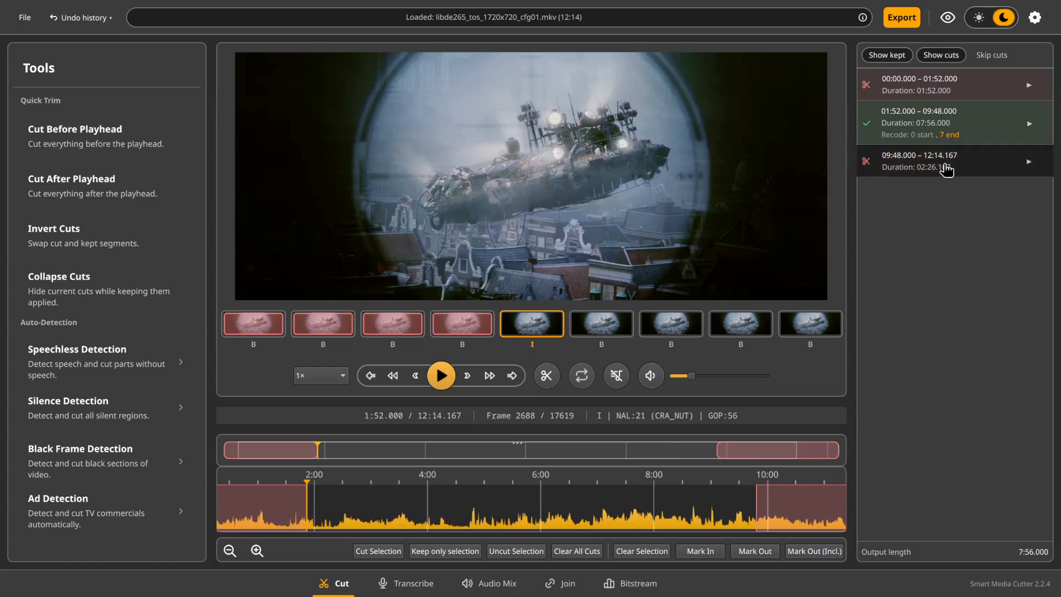
# Select the recoded frames at the kept segment's end for inspection and extend that end to 9:48.042 to include the I-frame
pyautogui.rightClick(949, 134)
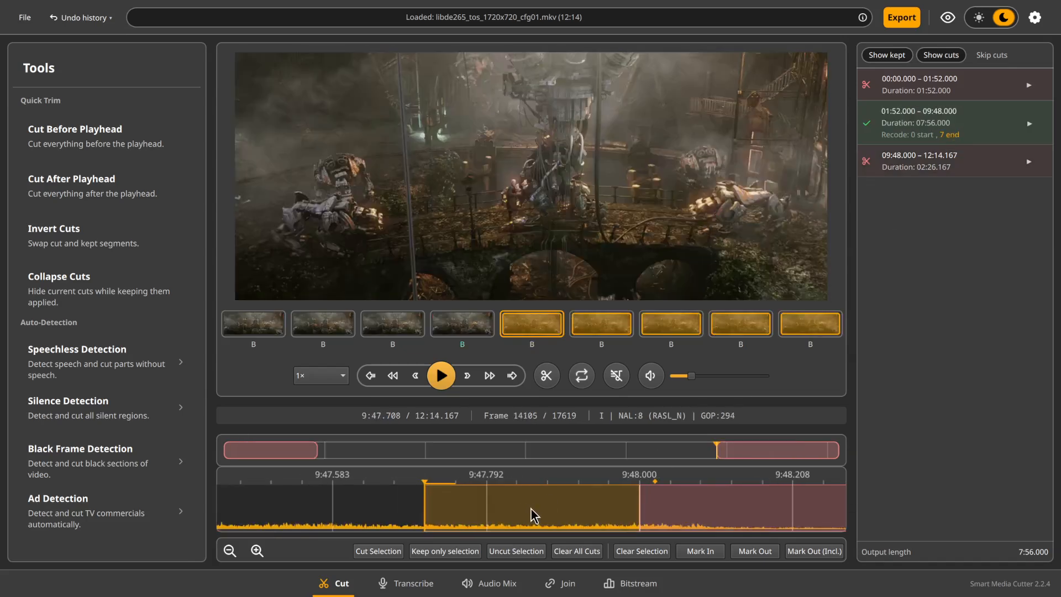
pyautogui.scroll(2, 530, 509)
pyautogui.click(566, 520)
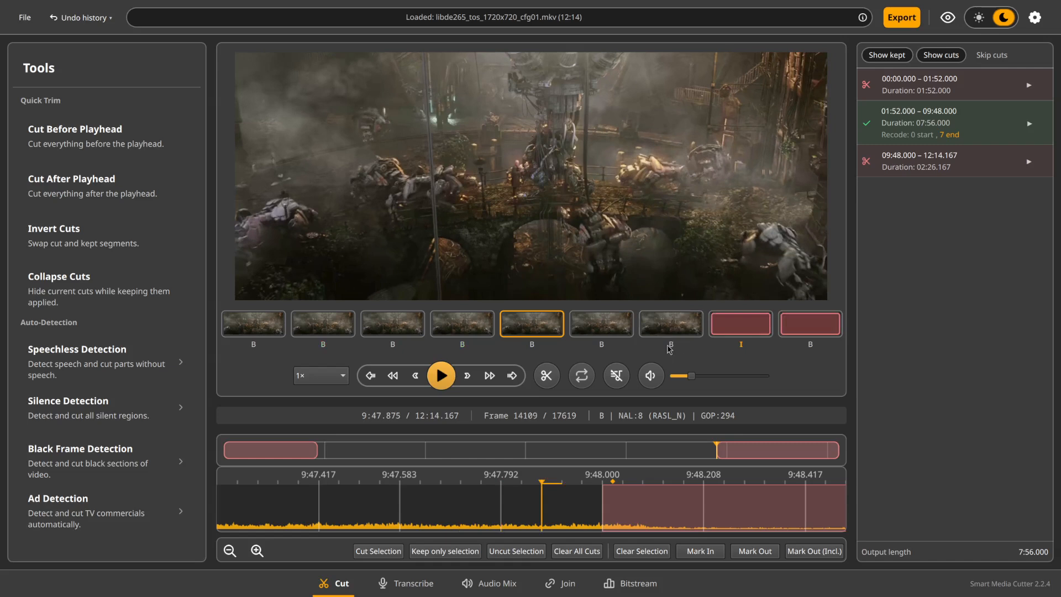
pyautogui.moveTo(741, 347)
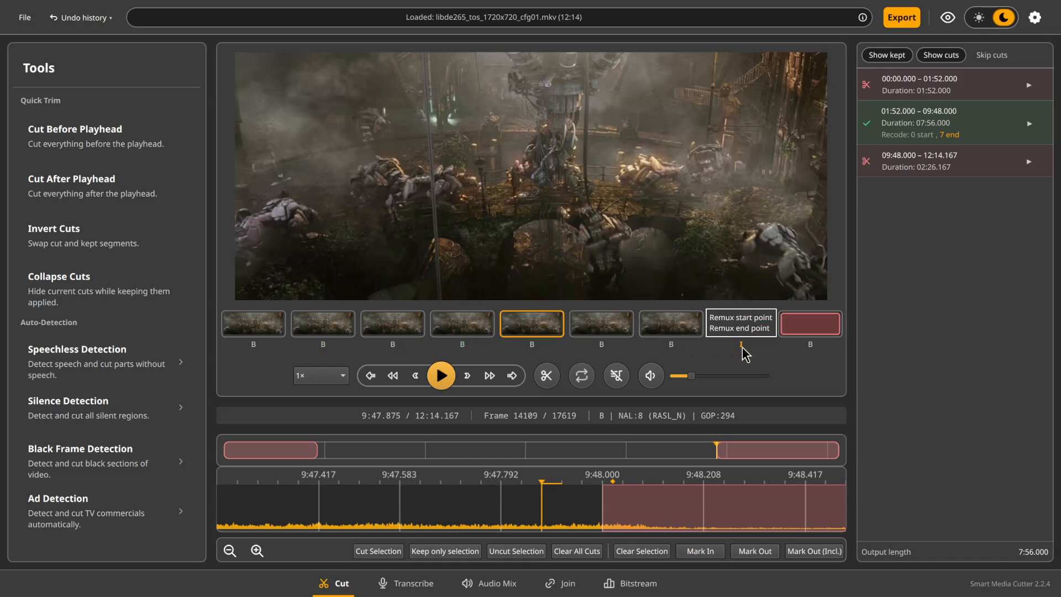
pyautogui.moveTo(603, 500); pyautogui.dragTo(623, 500)
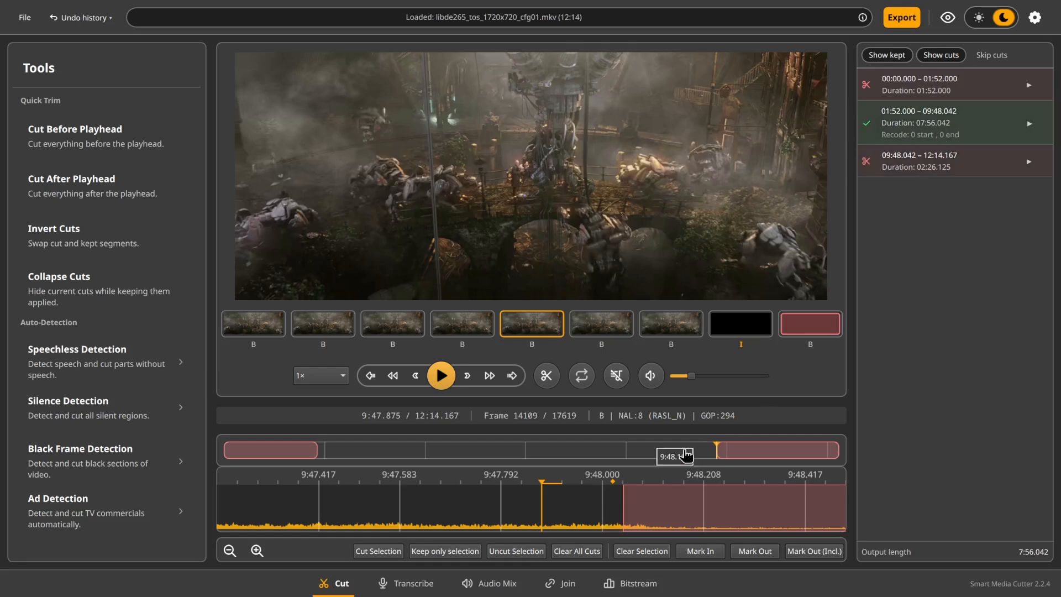
# Export the keyframe-aligned segment again in Smart Cut mode and close the finished export dialog
pyautogui.click(901, 17)
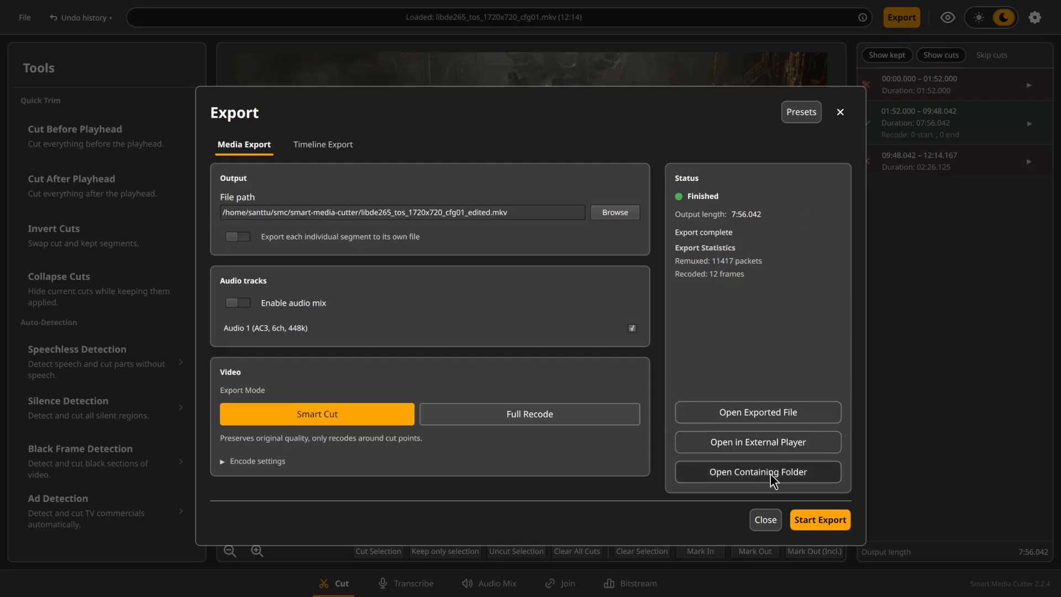
pyautogui.click(802, 518)
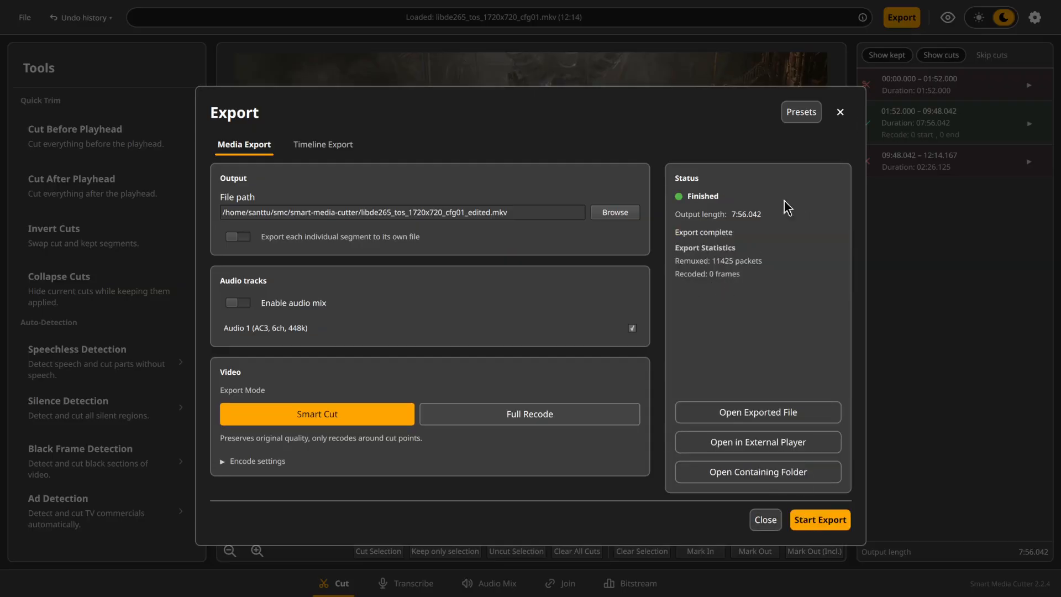
pyautogui.click(844, 111)
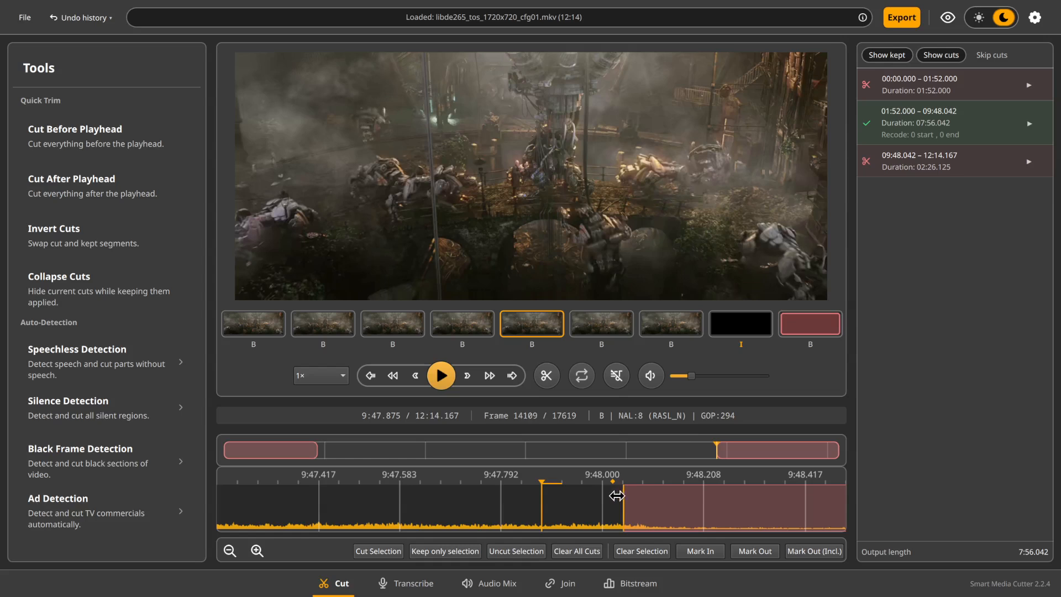
# Shorten the kept segment's end to 9:47.708, try 9:47.833, and return it to 9:47.708
pyautogui.moveTo(617, 496); pyautogui.dragTo(488, 514)
pyautogui.click(375, 373)
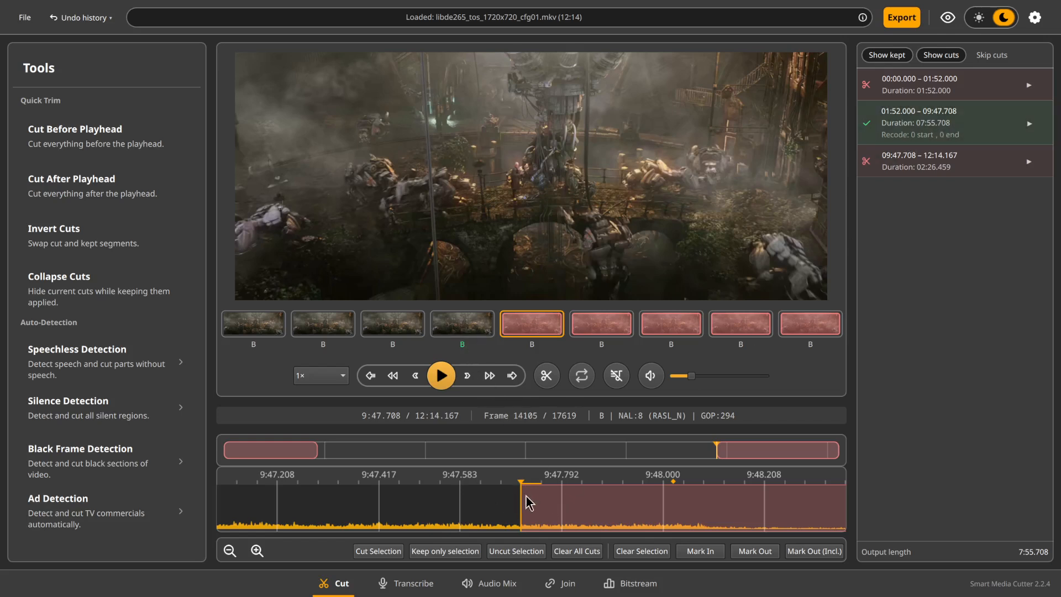
pyautogui.moveTo(521, 506); pyautogui.dragTo(561, 515)
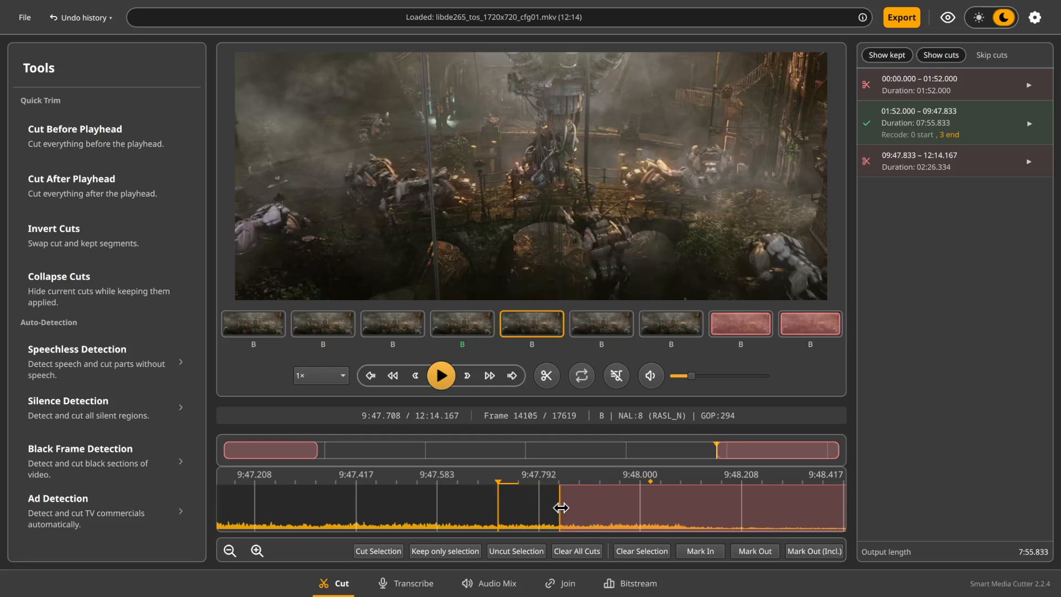
pyautogui.moveTo(560, 508); pyautogui.dragTo(506, 509)
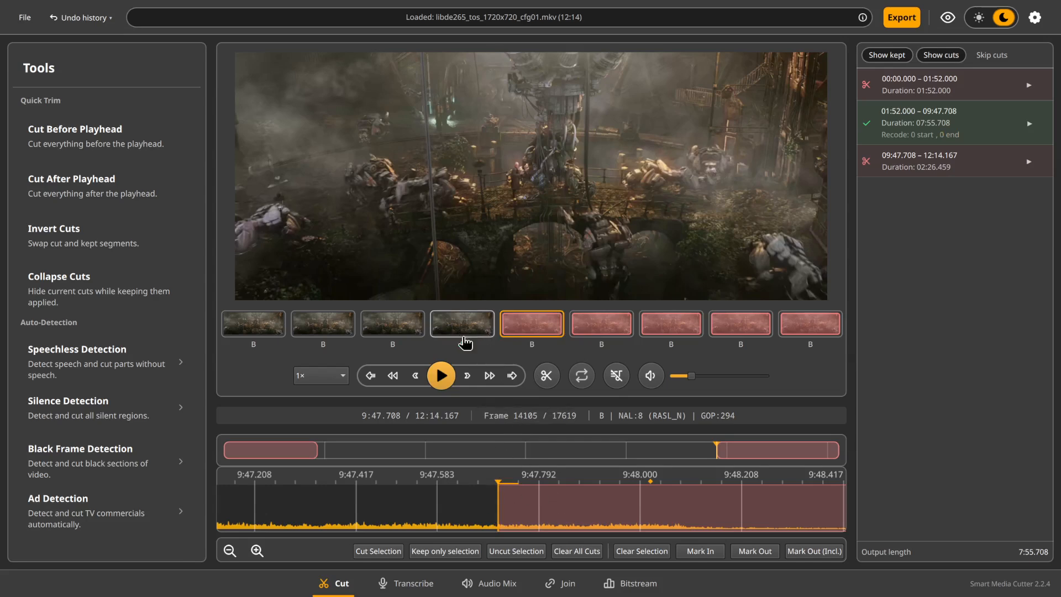
# Set the kept segment's end to 9:48.042, including the I-frame, and its start to 1:54.000
pyautogui.click(741, 335)
pyautogui.click(729, 334)
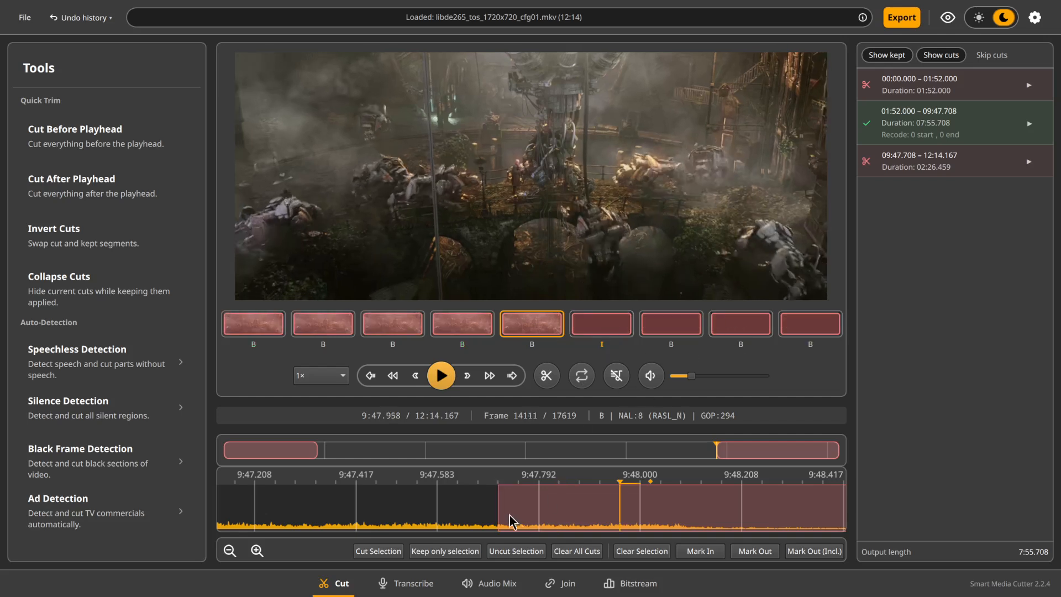
pyautogui.moveTo(498, 509); pyautogui.dragTo(658, 502)
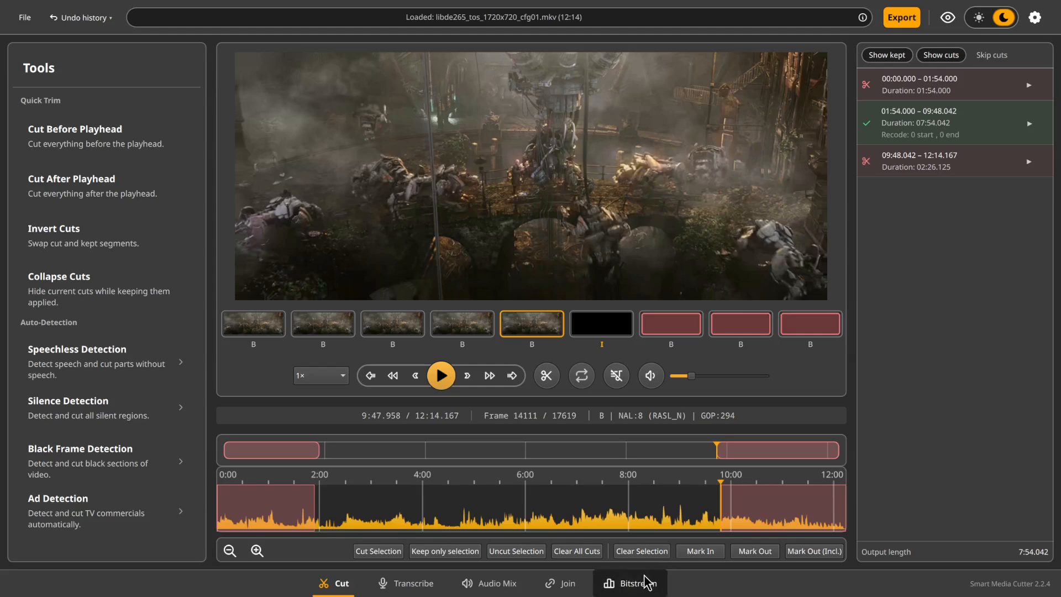
# Open the bitstream analysis, centre the packet chart on the playhead, and display the frame references around the end cut near 9:48.000
pyautogui.click(638, 583)
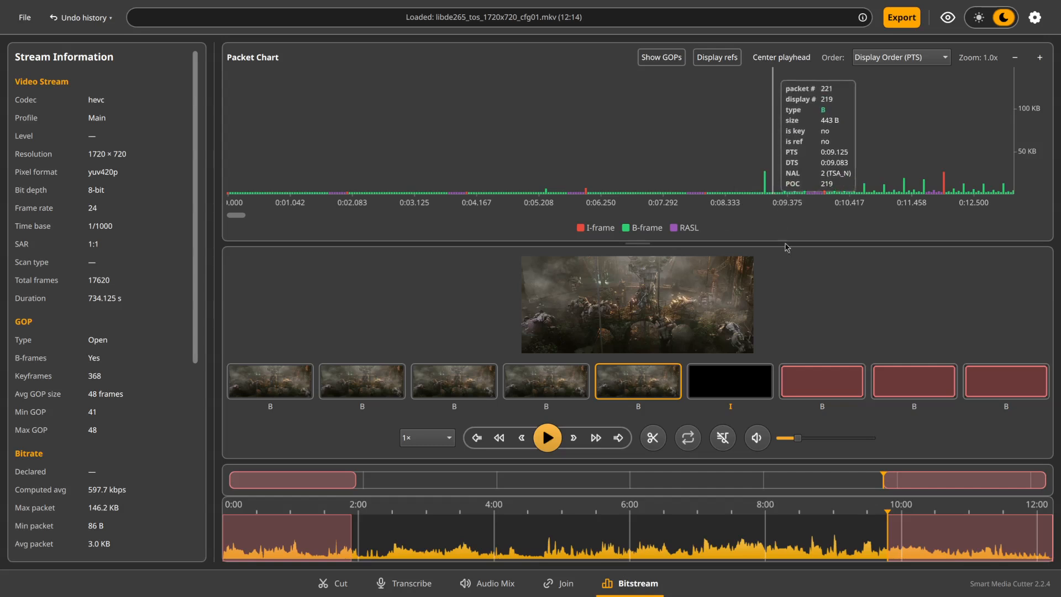
pyautogui.scroll(3, 763, 165)
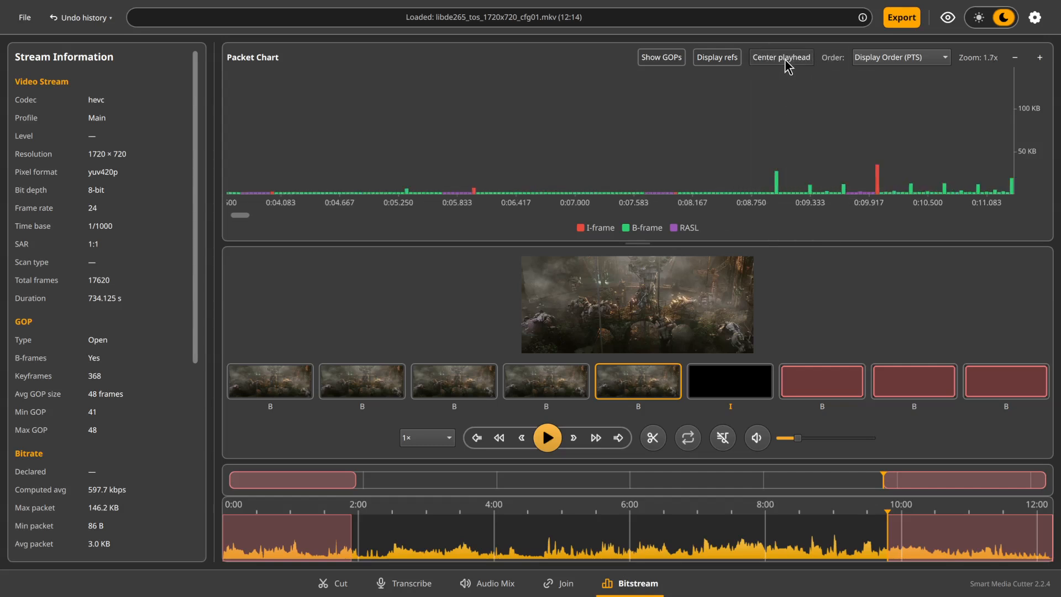
pyautogui.click(785, 60)
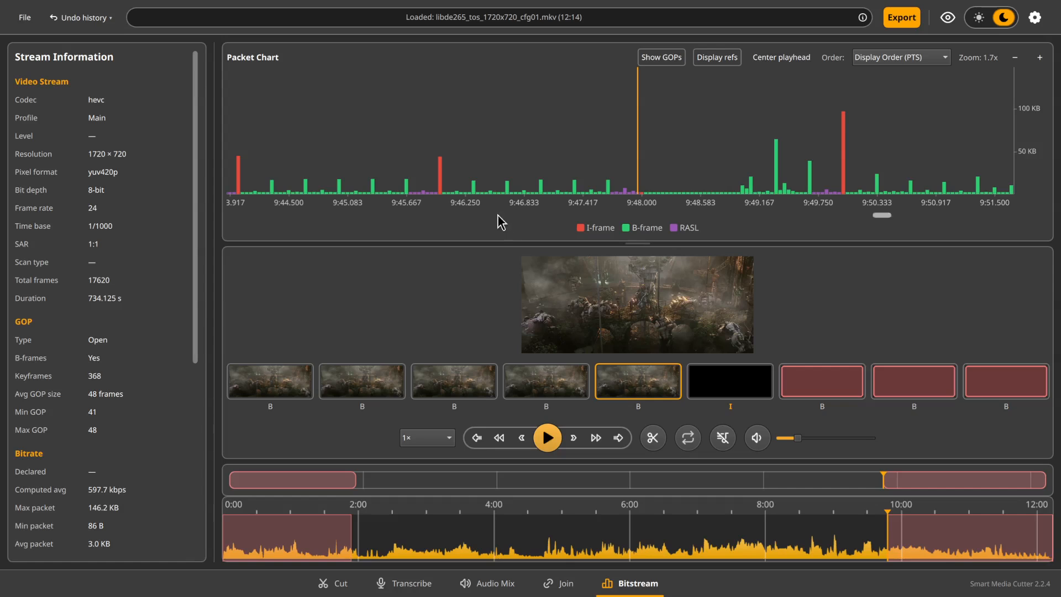
pyautogui.scroll(3, 445, 188)
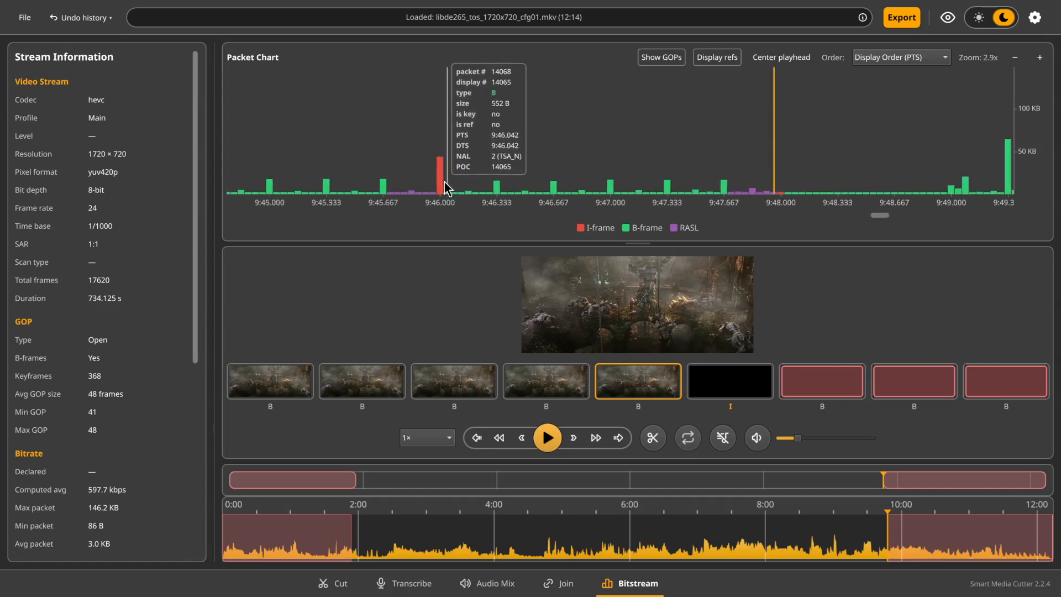
pyautogui.moveTo(735, 184); pyautogui.dragTo(626, 187)
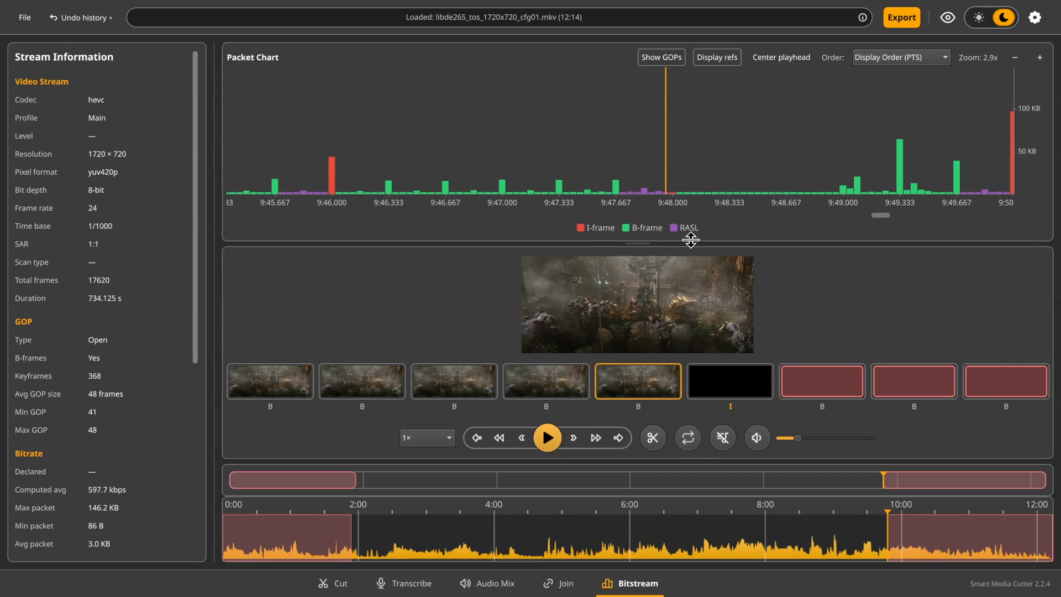
pyautogui.scroll(3, 670, 191)
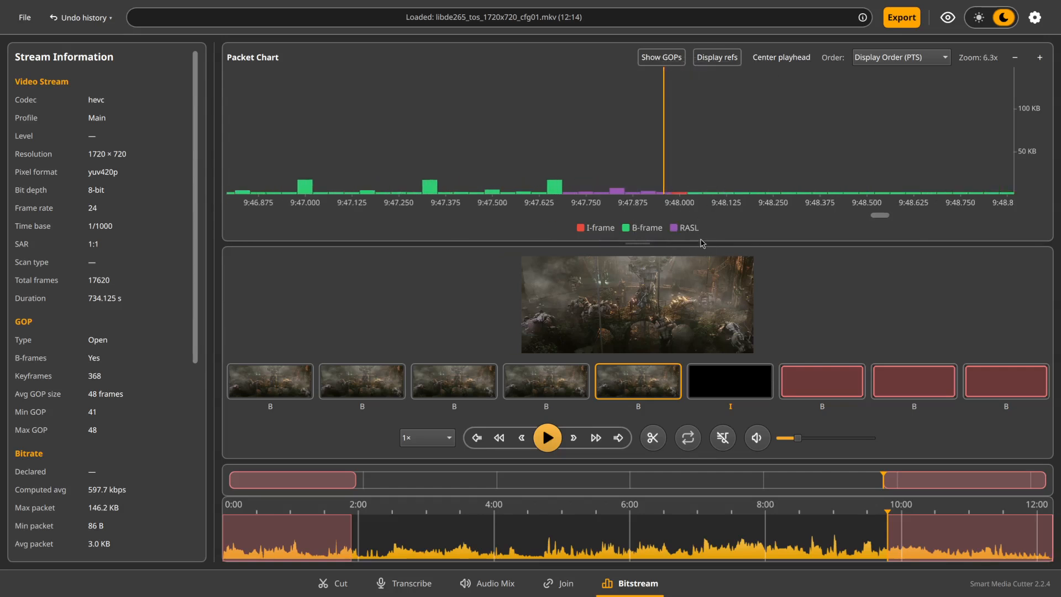
pyautogui.click(726, 59)
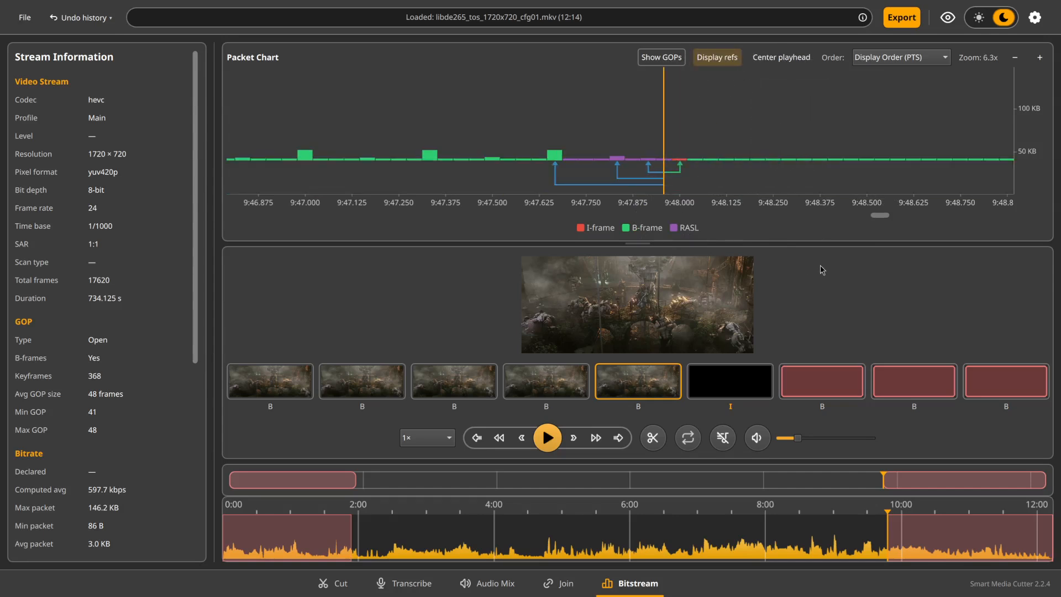
# Examine the references of the RASL frames between 9:47.708 and the I-frame at 9:48.000, frame by frame
pyautogui.press('Left')
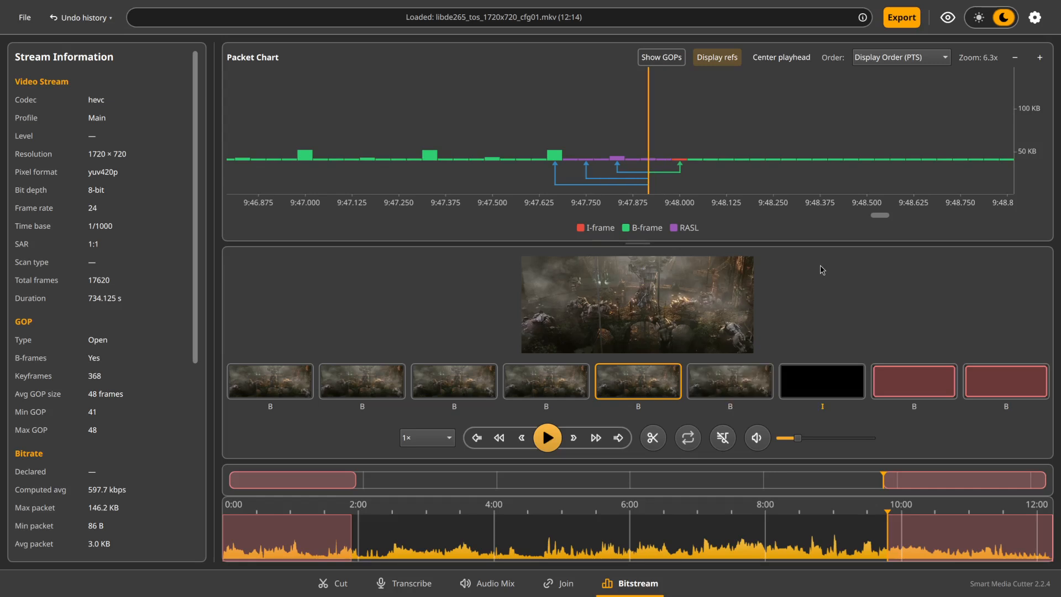
pyautogui.press('Left')
pyautogui.press('Left')
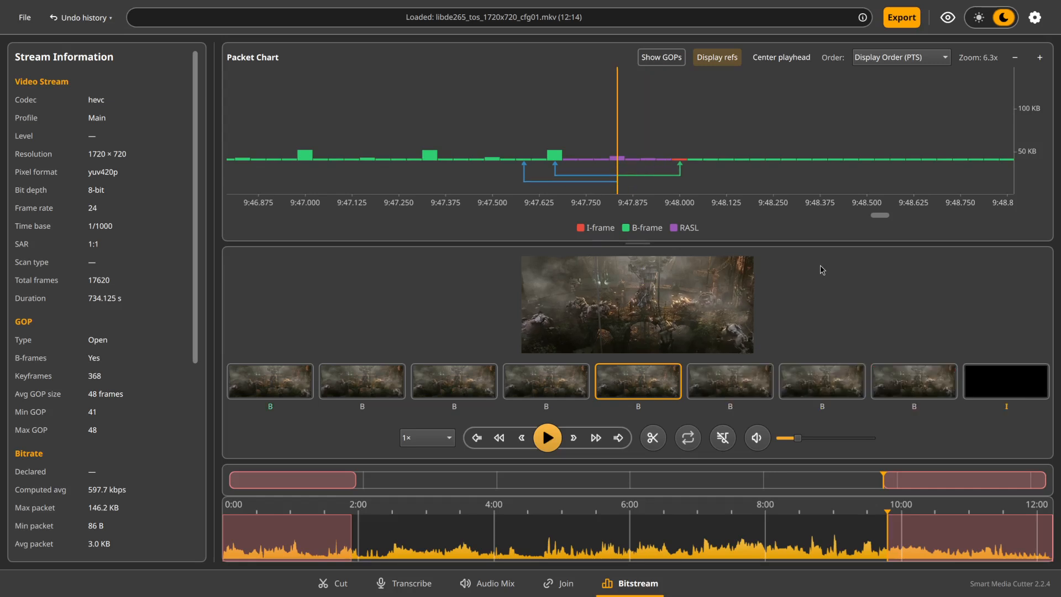
pyautogui.press('Left')
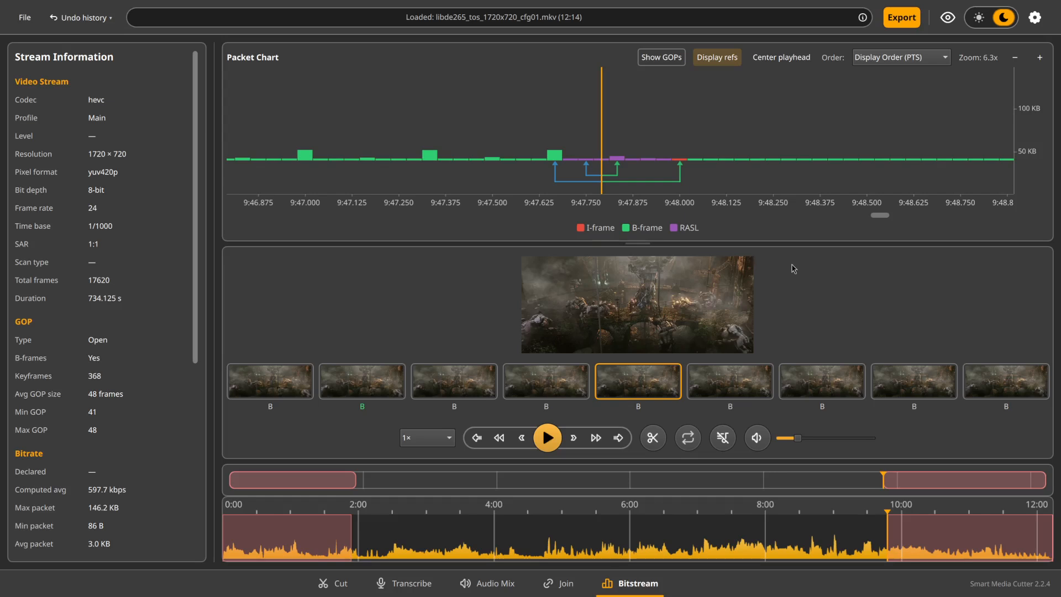
pyautogui.click(664, 176)
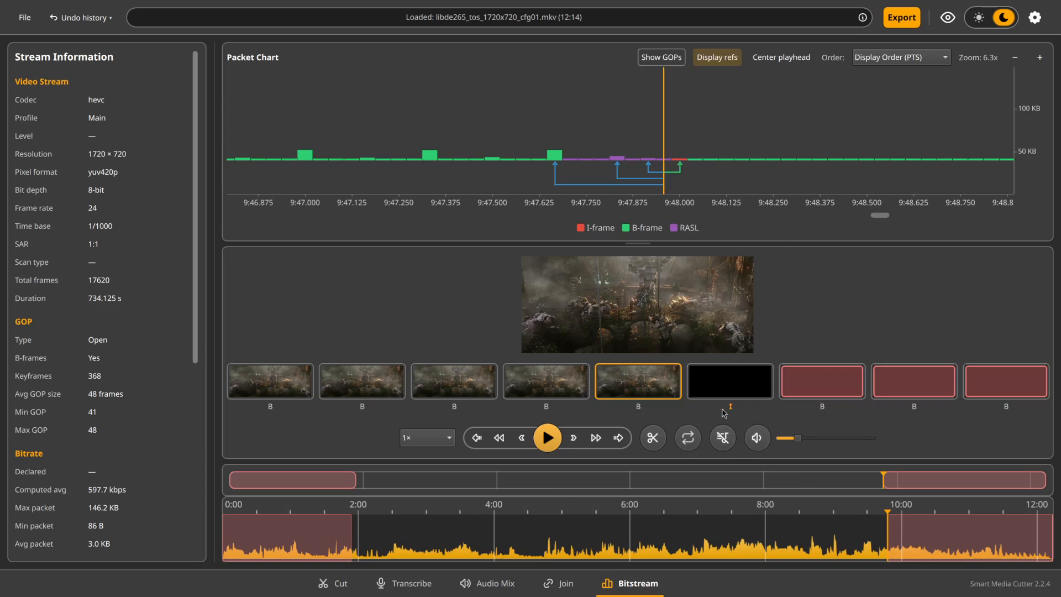
pyautogui.click(727, 381)
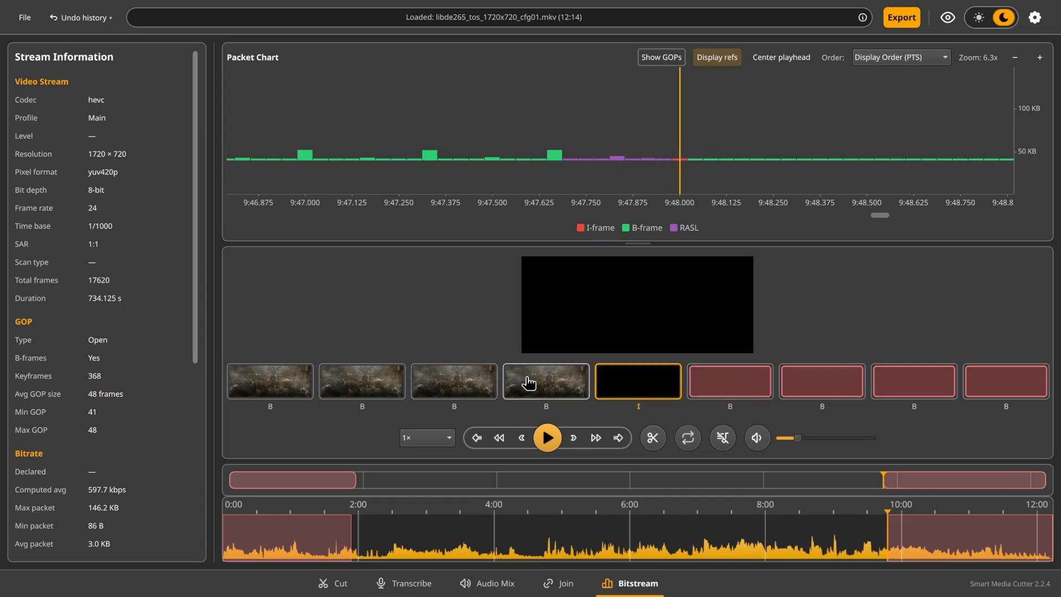
pyautogui.click(529, 382)
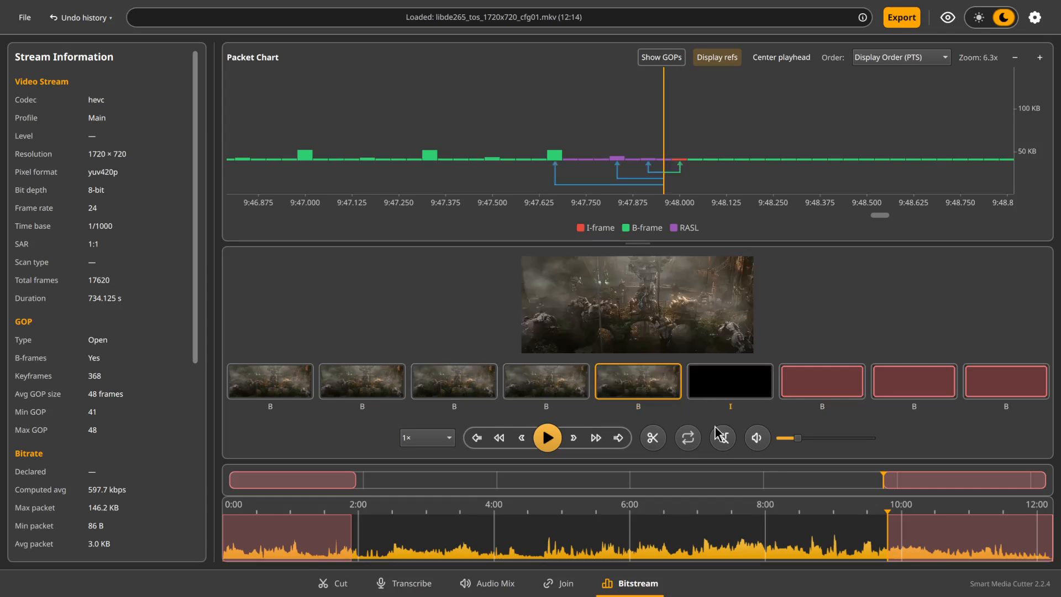
pyautogui.click(574, 399)
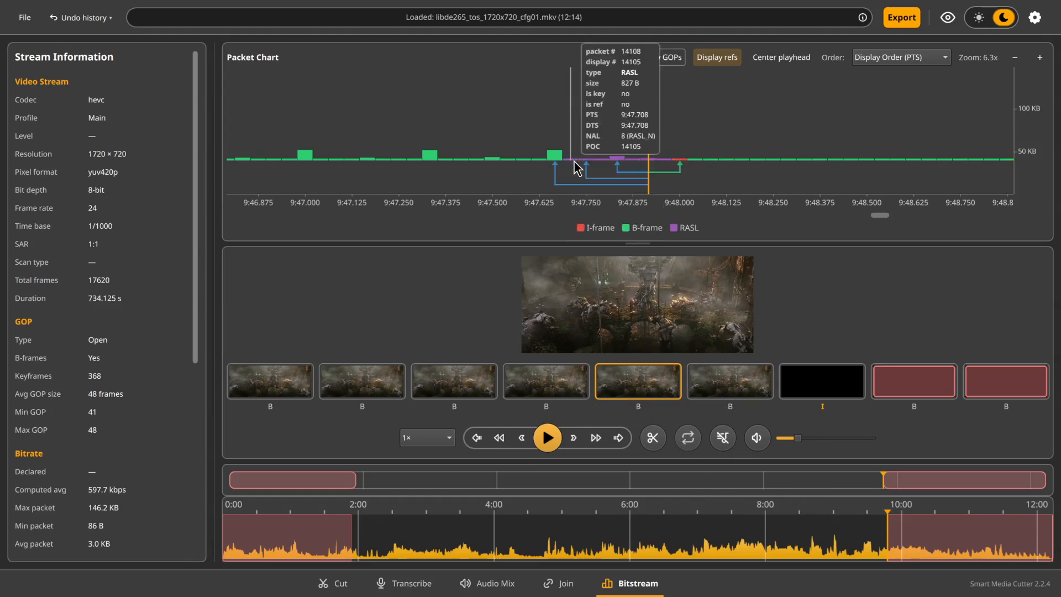
pyautogui.moveTo(684, 185)
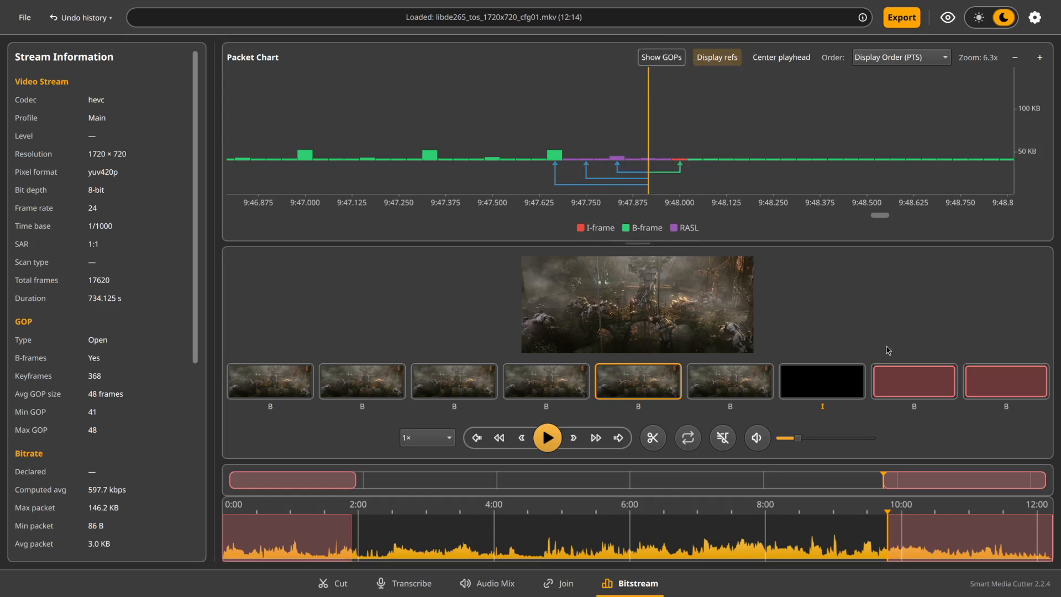
pyautogui.moveTo(571, 169)
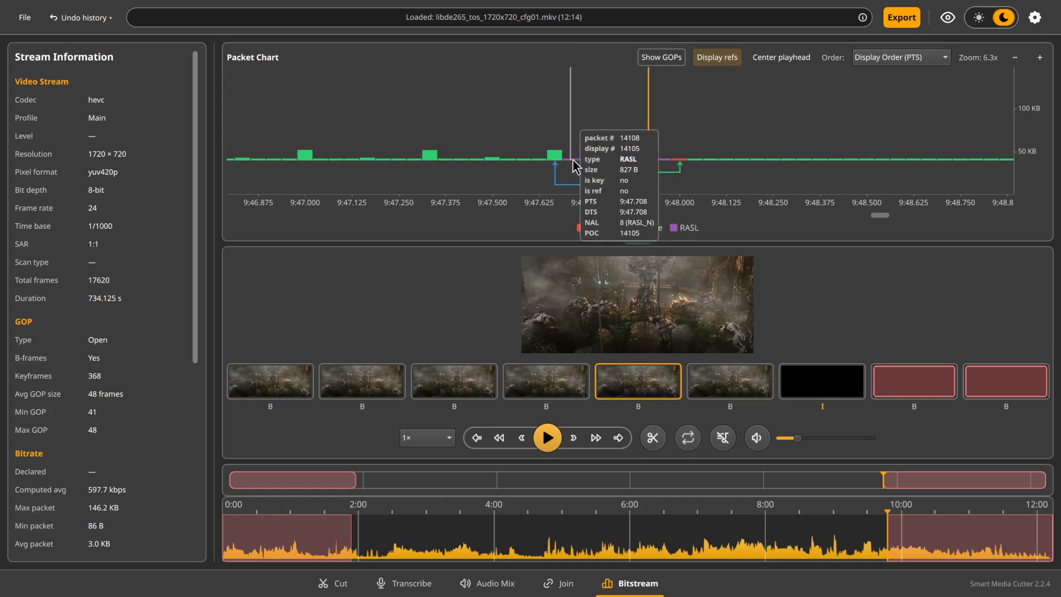
# Place the playhead on the first RASL frame at 9:47.708 and set the kept segment's end there
pyautogui.click(573, 159)
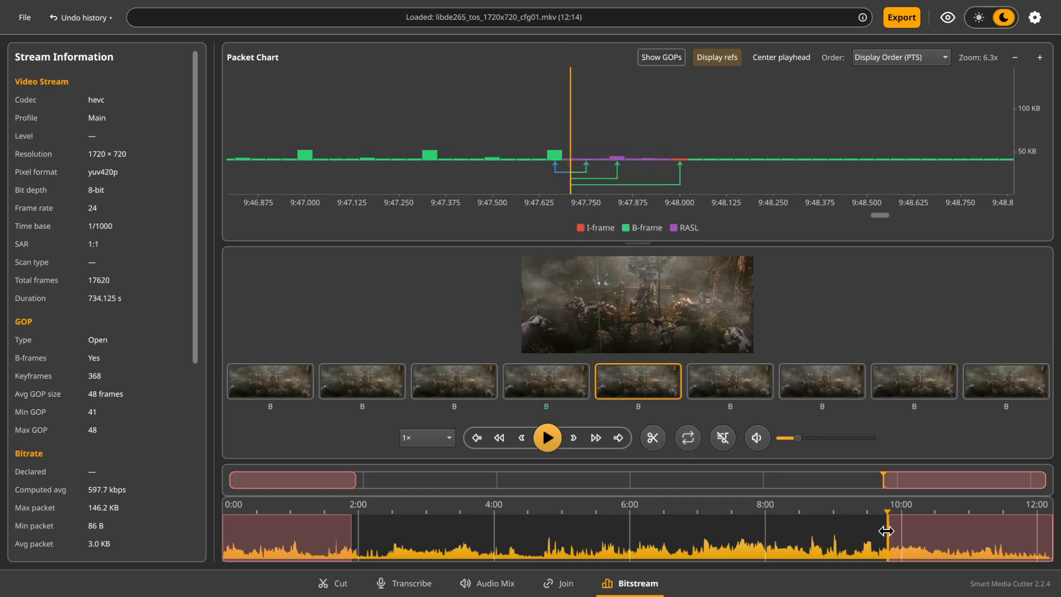
pyautogui.scroll(5, 888, 540)
pyautogui.scroll(1, 888, 540)
pyautogui.moveTo(883, 540); pyautogui.dragTo(880, 539)
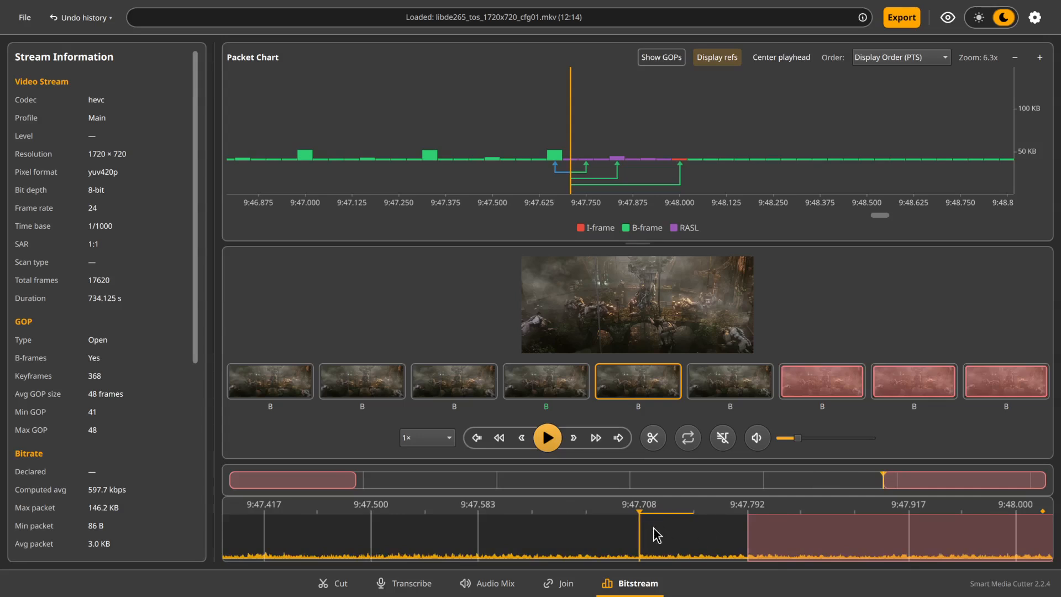
pyautogui.moveTo(748, 540); pyautogui.dragTo(655, 553)
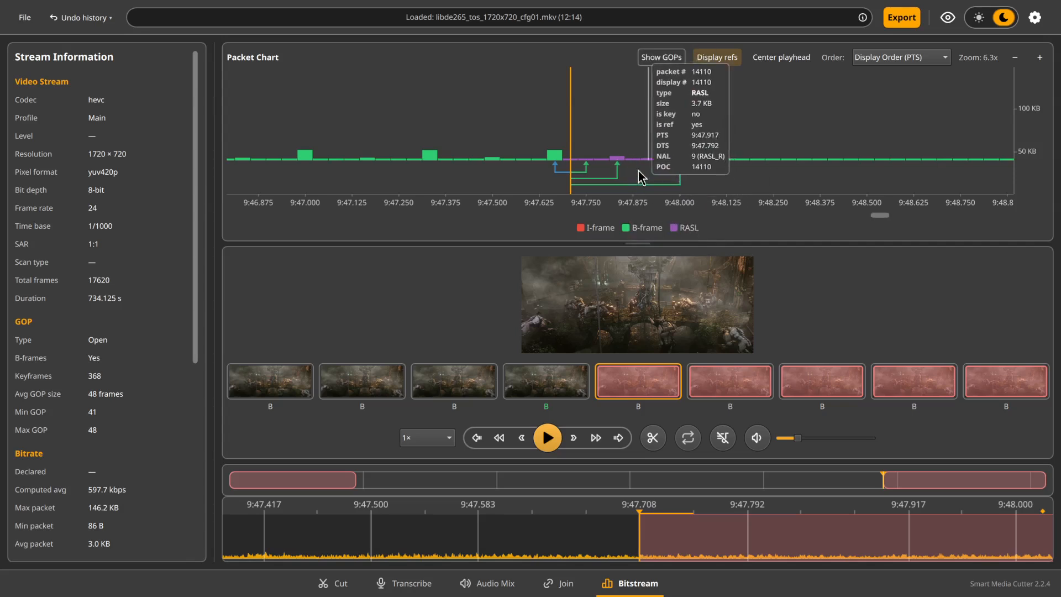
pyautogui.click(617, 158)
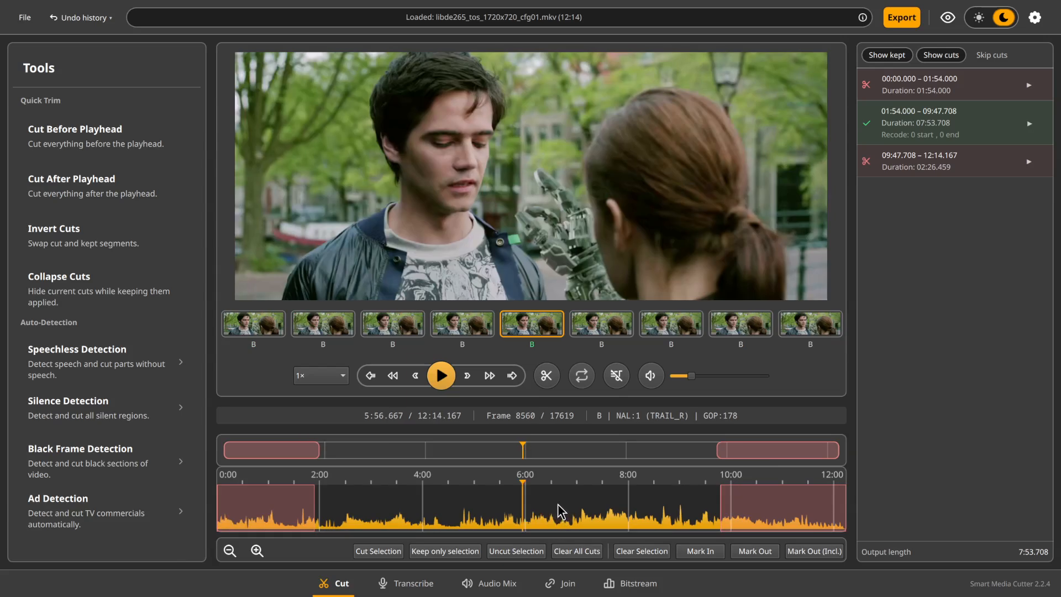
# Cut out a middle section from about 5:23.792 to 6:37.333 and clear the selection
pyautogui.moveTo(557, 506); pyautogui.dragTo(499, 510)
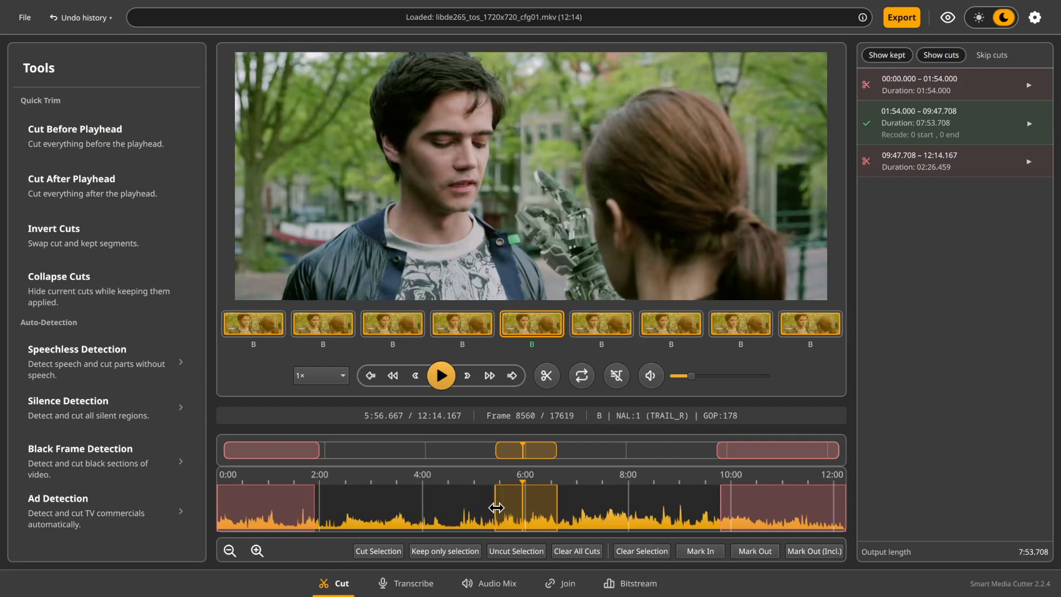
pyautogui.press('Delete')
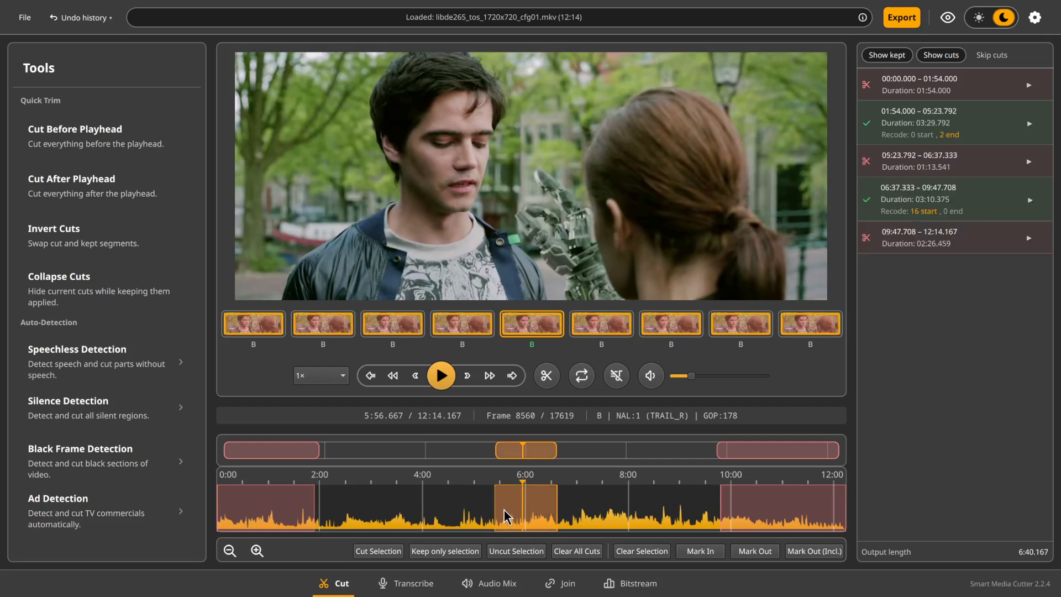
pyautogui.press('Escape')
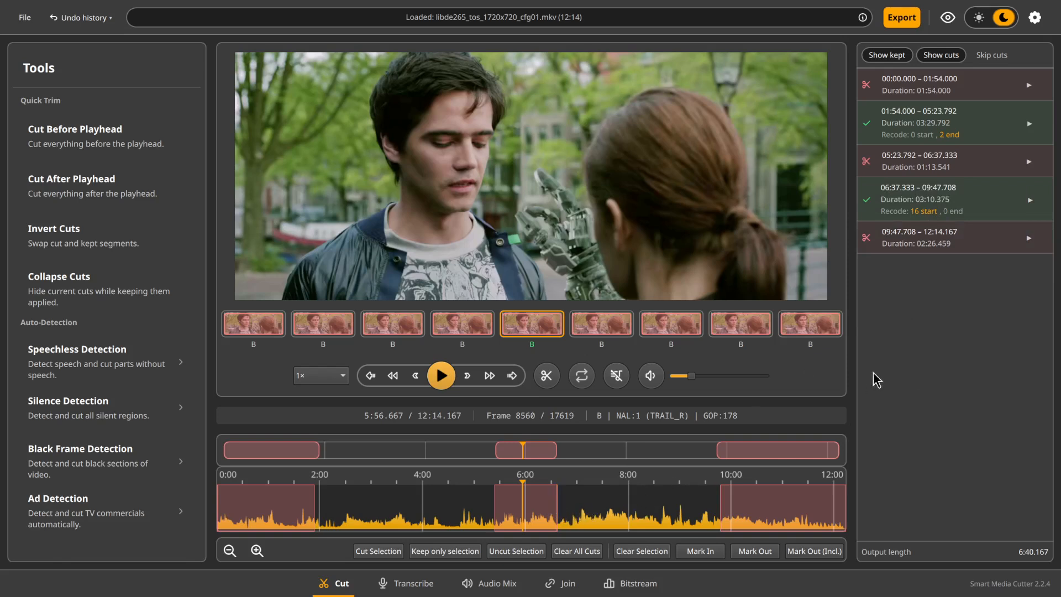
# Export the two kept segments in Smart Cut mode to libde265_tos_1720x720_cfg01_edited.mkv
pyautogui.click(902, 18)
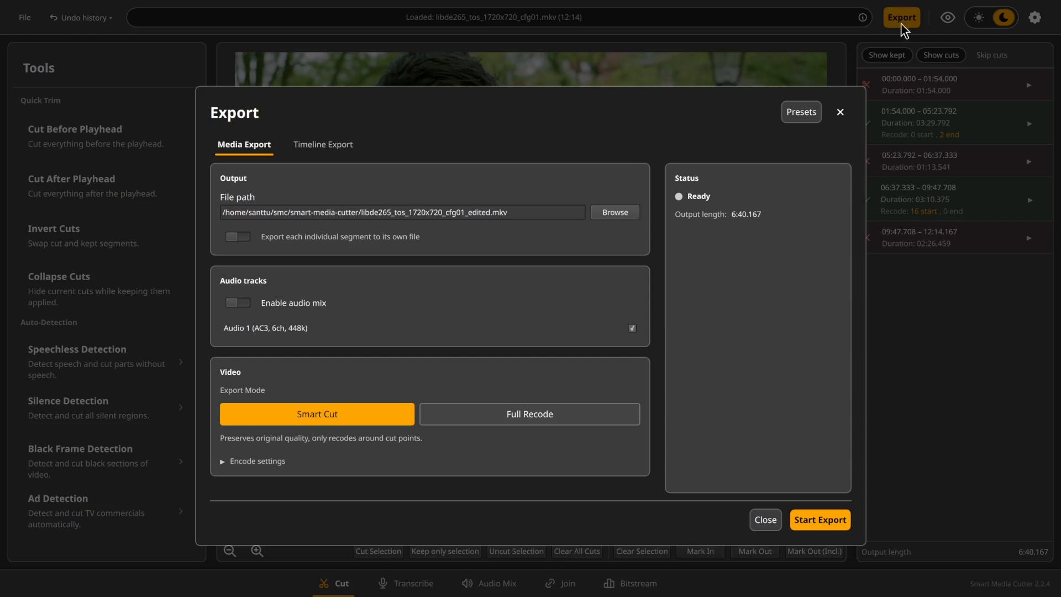
pyautogui.click(815, 518)
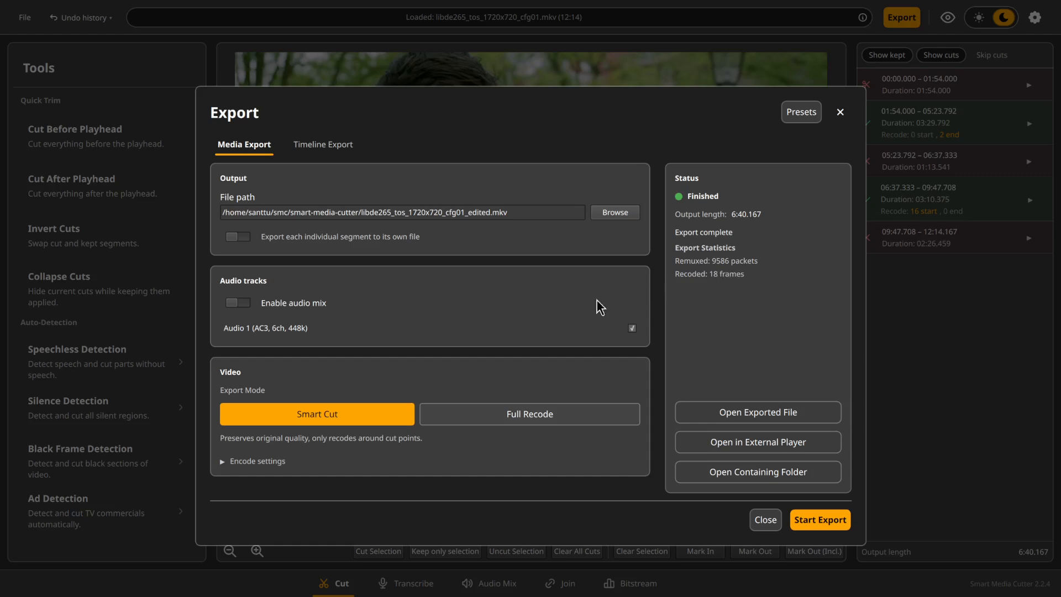
# Expand the encode settings and review the quality and speed options for recoded portions, leaving Normal and medium selected
pyautogui.click(224, 465)
pyautogui.scroll(-3, 229, 375)
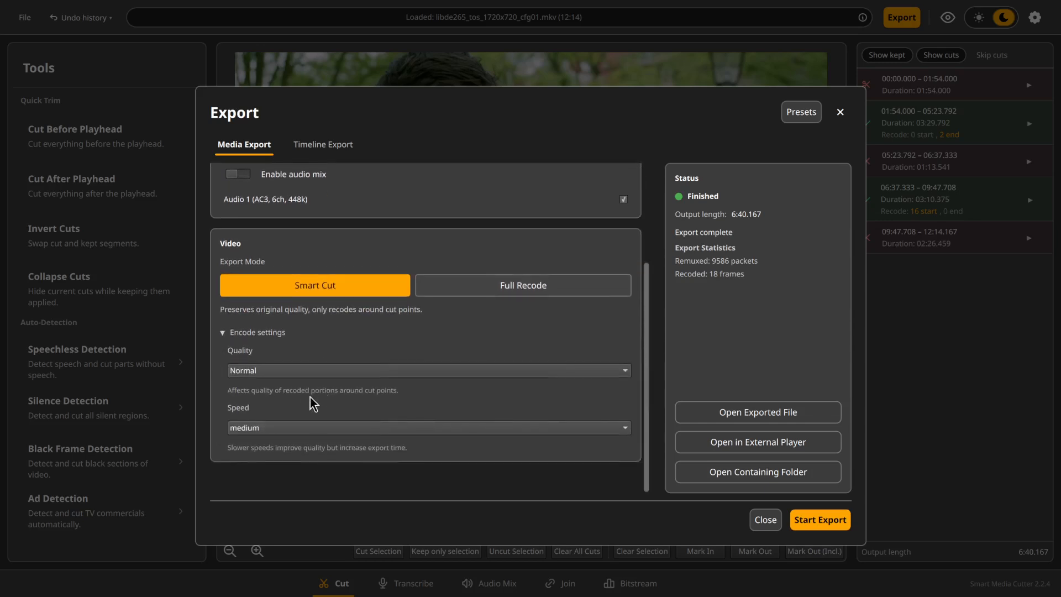
pyautogui.click(303, 404)
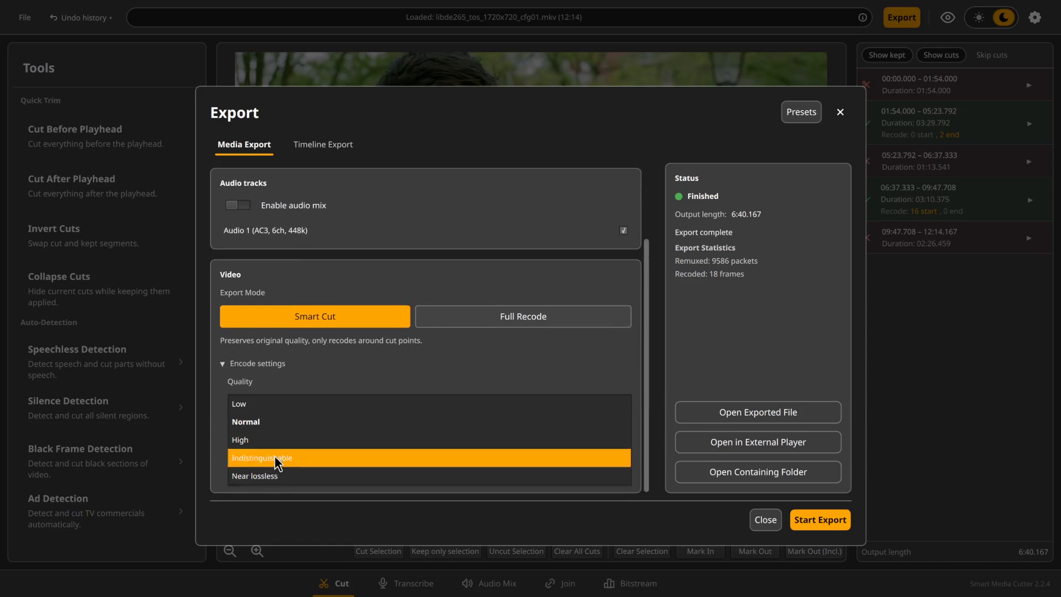
pyautogui.click(309, 375)
pyautogui.click(272, 458)
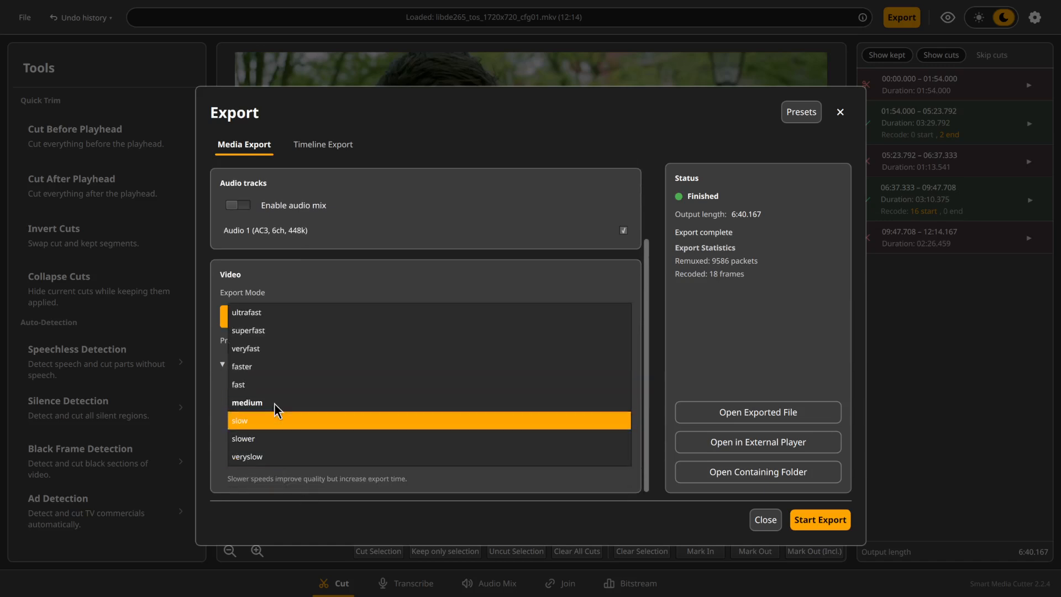
pyautogui.click(217, 422)
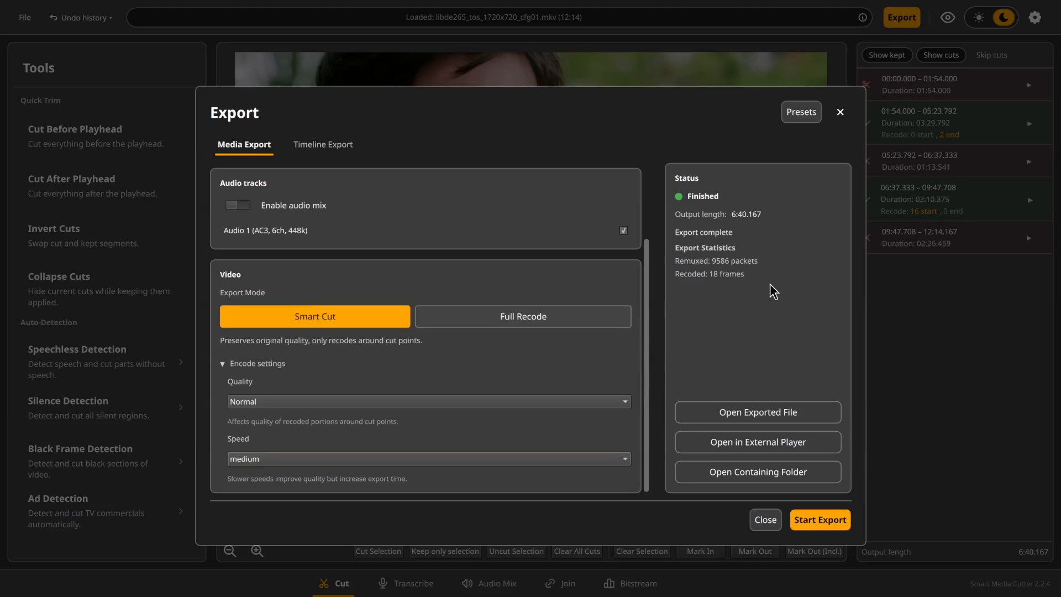